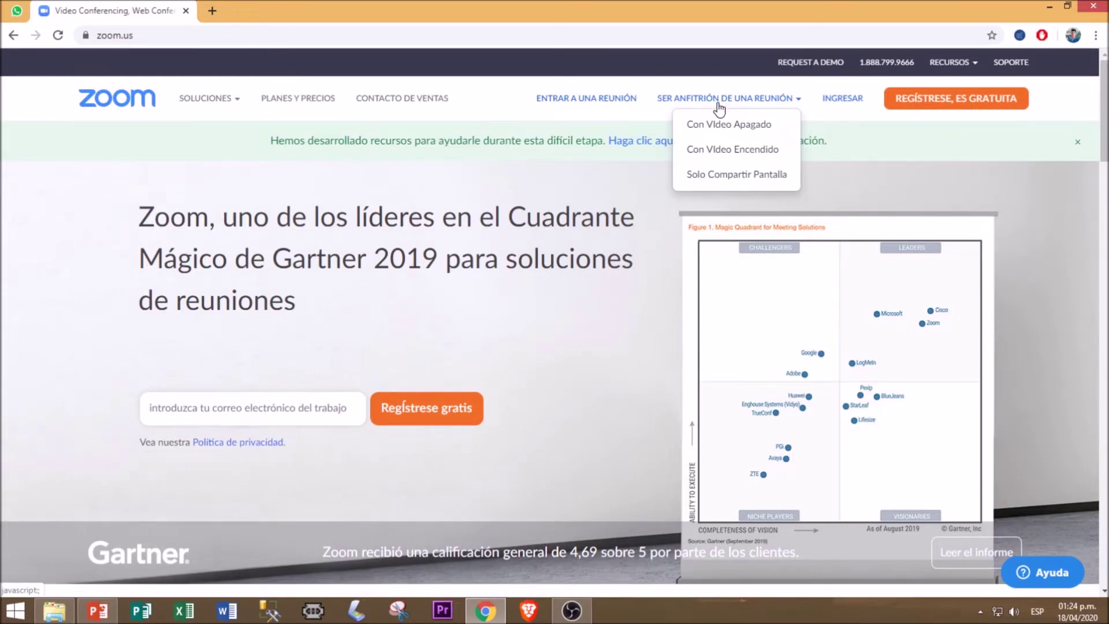
Choose to host a meeting with video on and create a Zoom account by signing in with a saved Google account.
{"action": "left_click", "coordinate": [735, 149]}
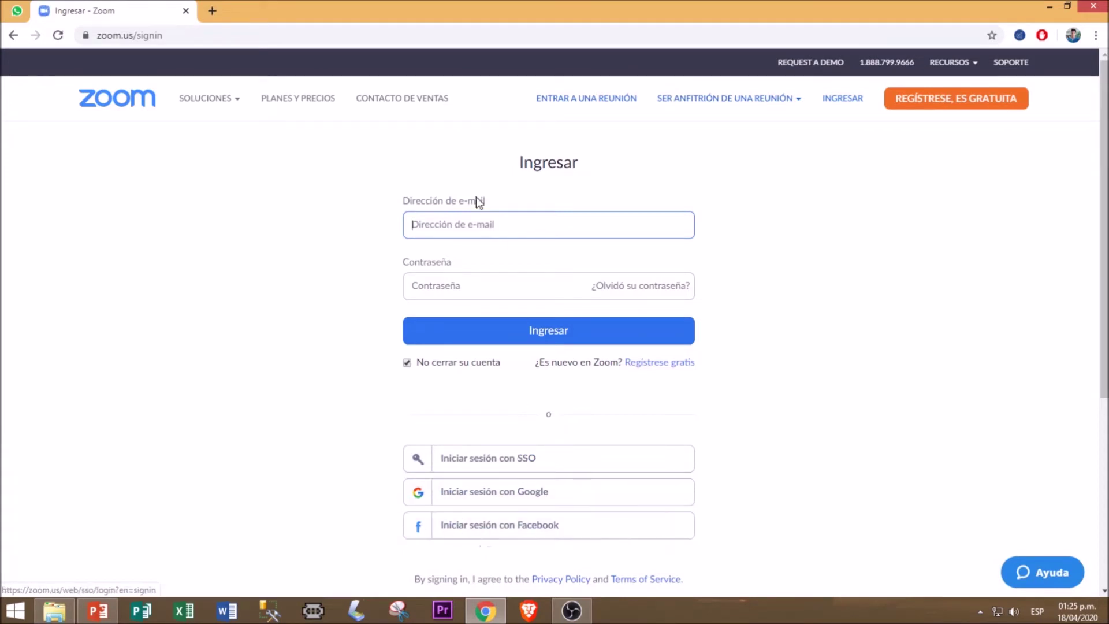
{"action": "left_click", "coordinate": [478, 500]}
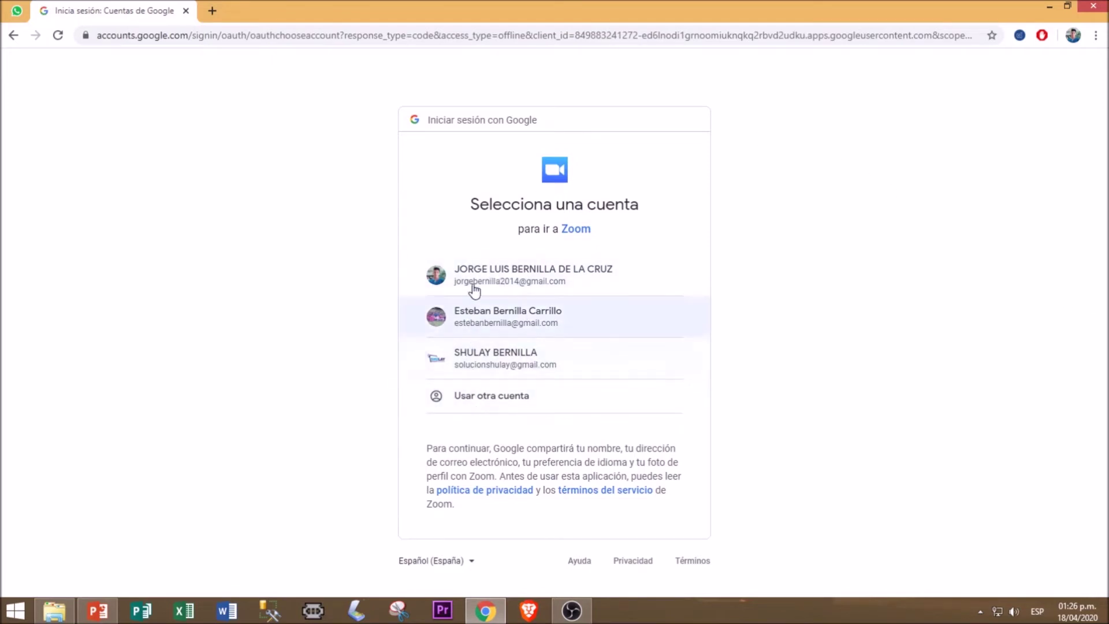
{"action": "left_click", "coordinate": [503, 362]}
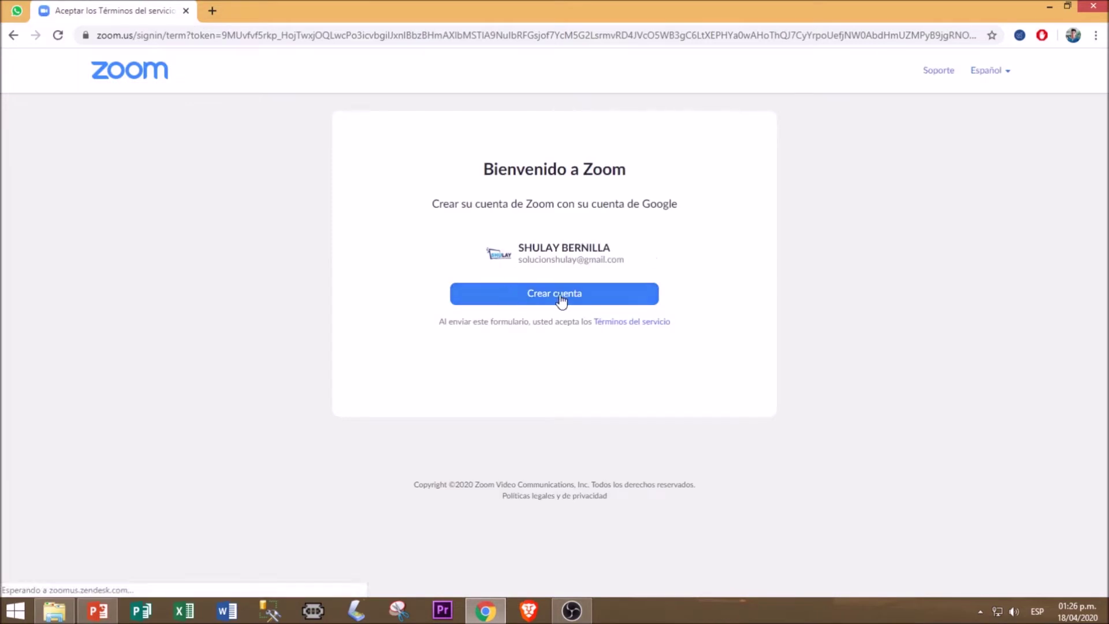
{"action": "left_click", "coordinate": [595, 297]}
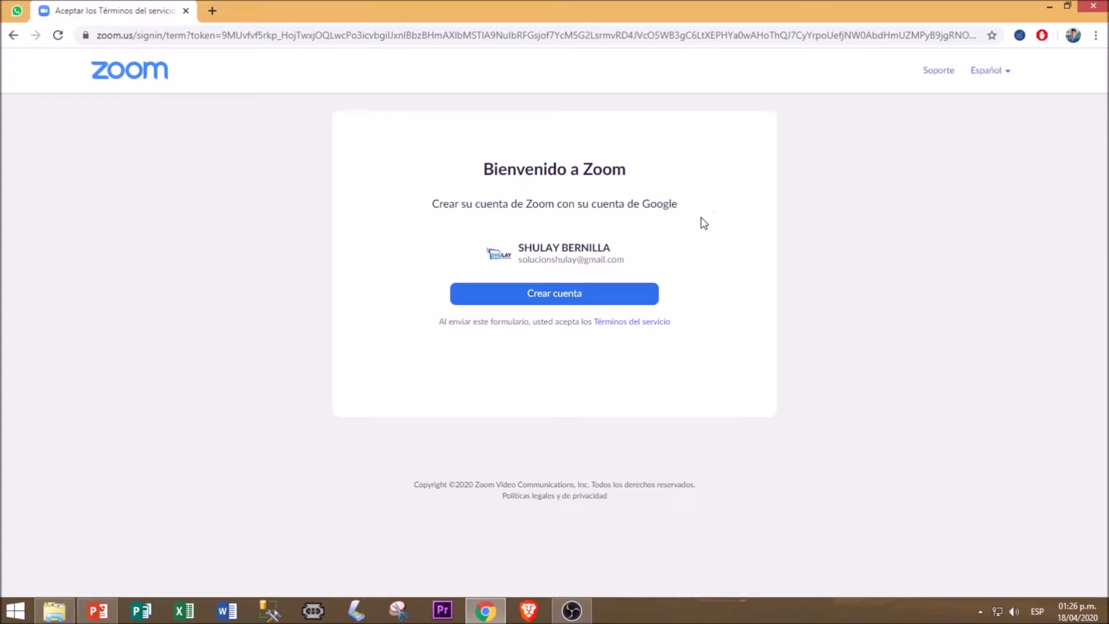
{"action": "left_click", "coordinate": [558, 297]}
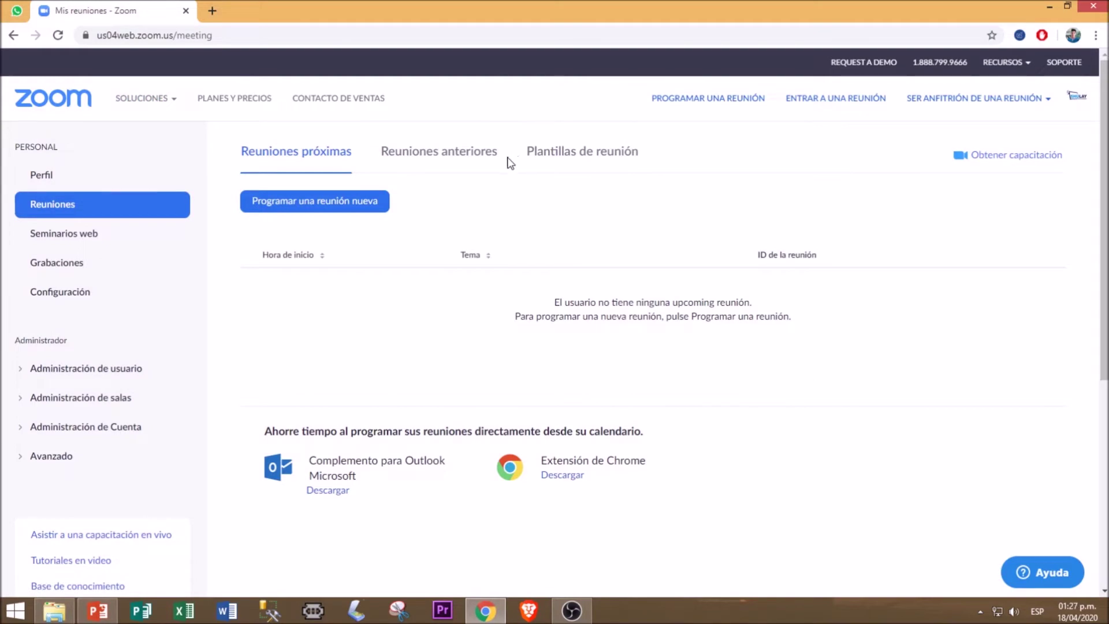
{"action": "left_click", "coordinate": [1050, 6]}
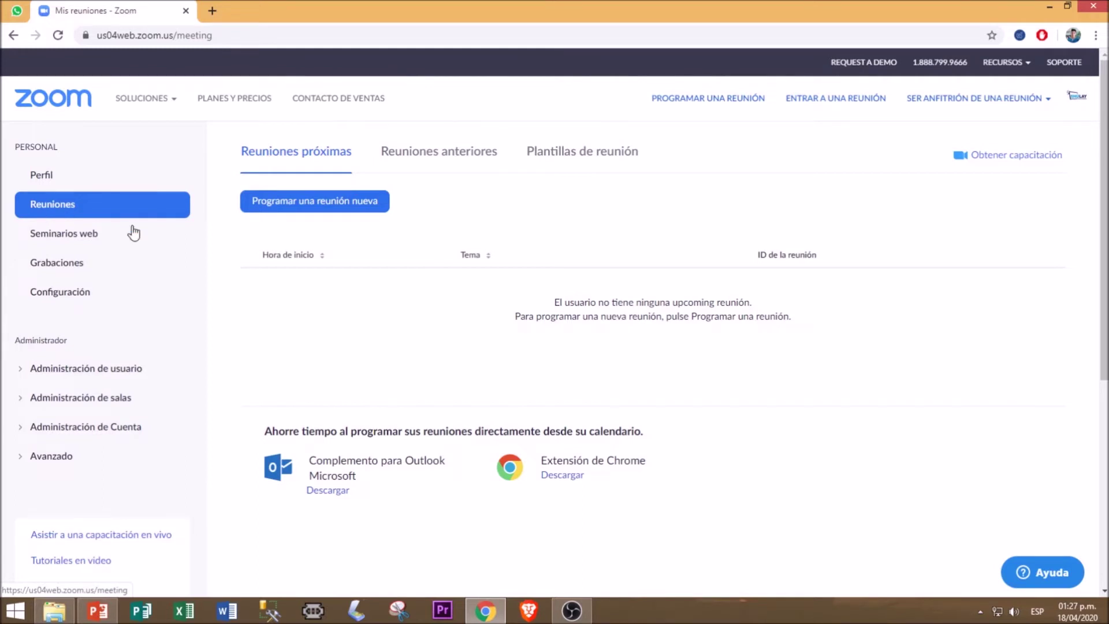
Start scheduling a new meeting and replace its default topic with "Hola Shulay".
{"action": "left_click", "coordinate": [323, 211]}
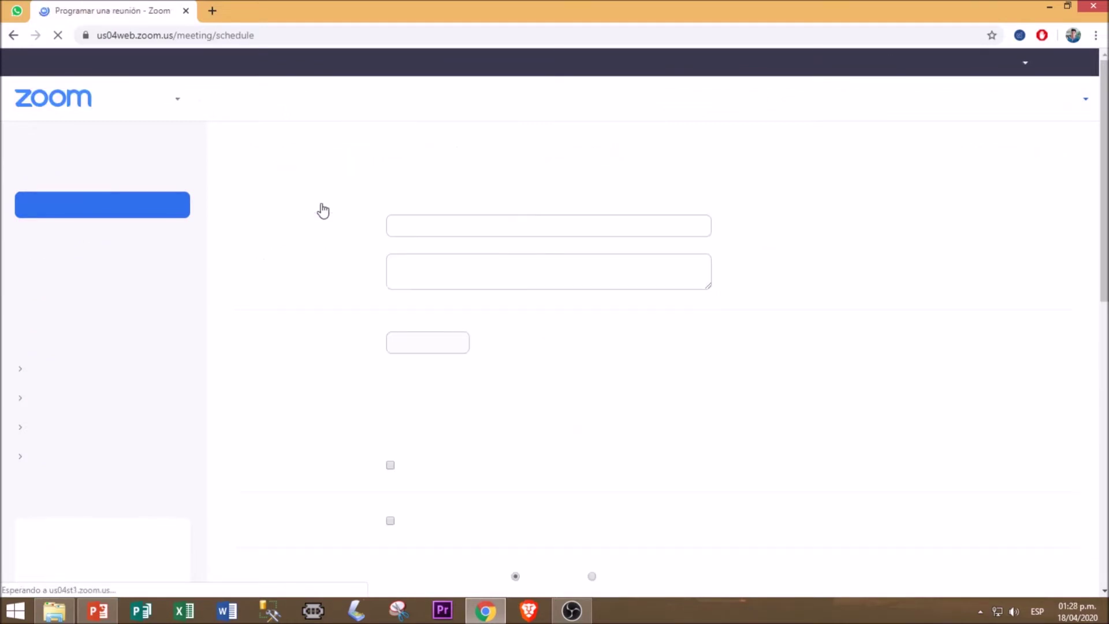
{"action": "left_click", "coordinate": [475, 227]}
{"action": "left_click_drag", "start_coordinate": [474, 227], "coordinate": [329, 227]}
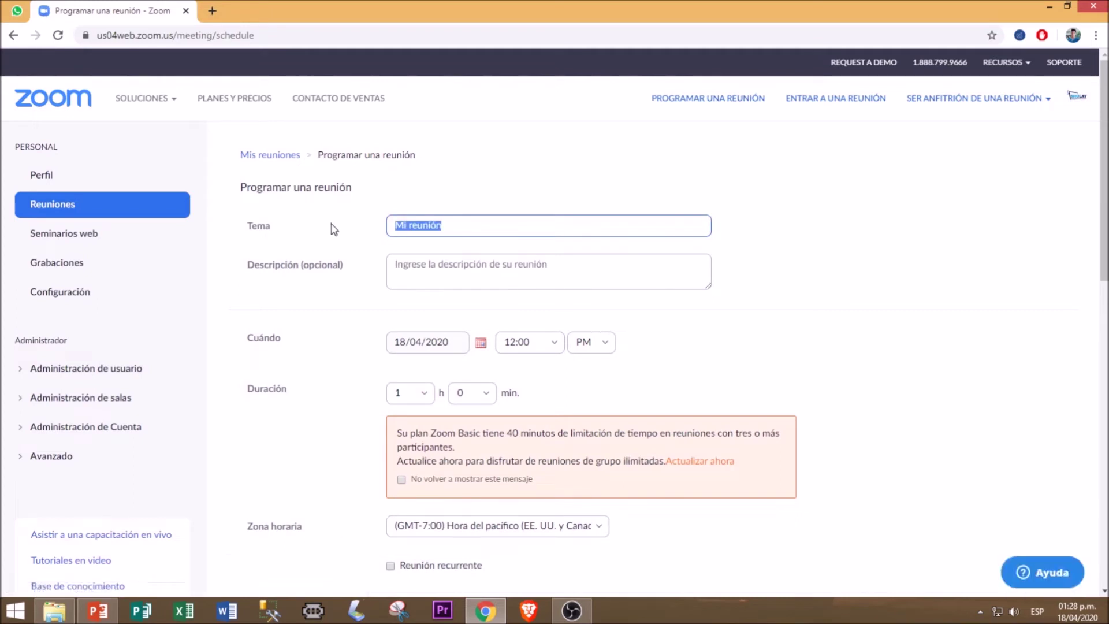
{"action": "type", "text": "ola Shulay"}
{"action": "left_click", "coordinate": [418, 224]}
Enter "como prueba....." as the meeting description.
{"action": "left_click", "coordinate": [436, 263]}
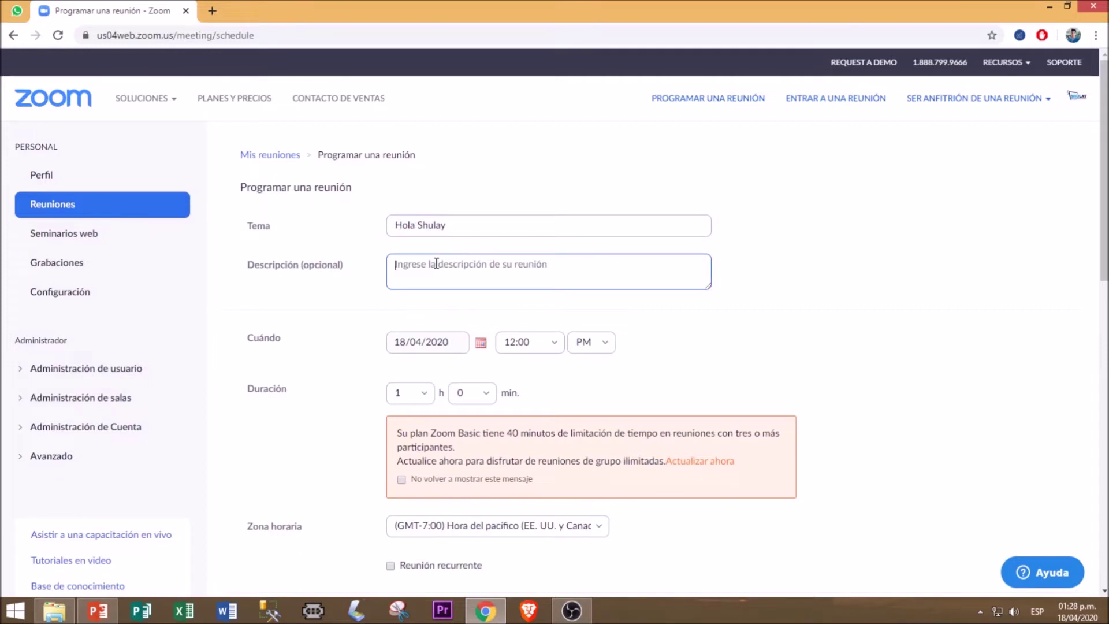
{"action": "type", "text": "como prueba e"}
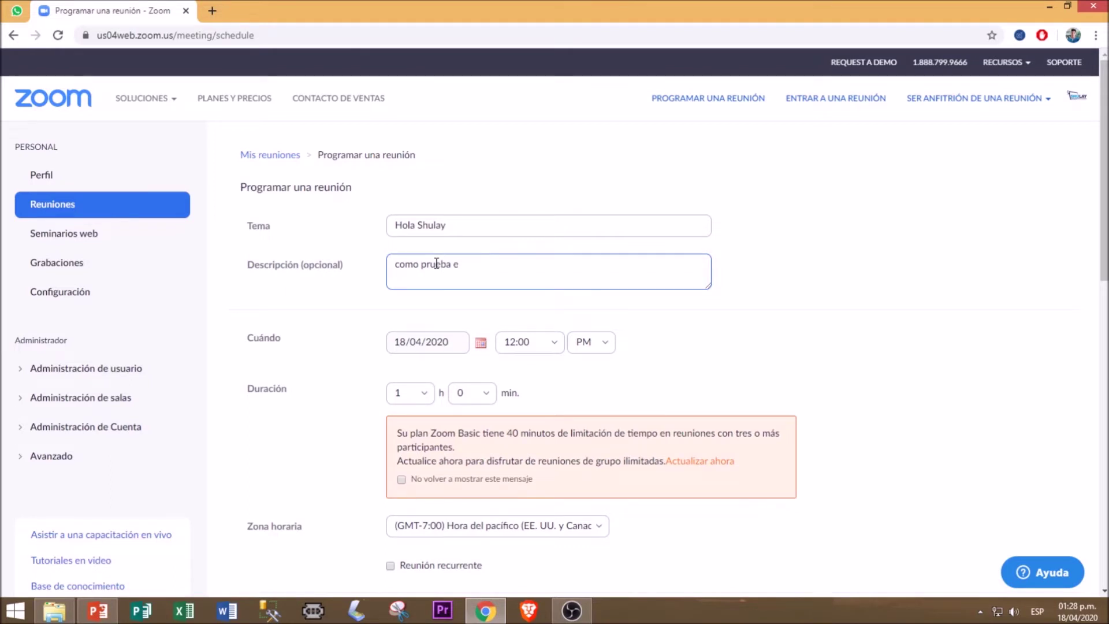
{"action": "type", "text": "....."}
{"action": "key", "text": "shift+Tab"}
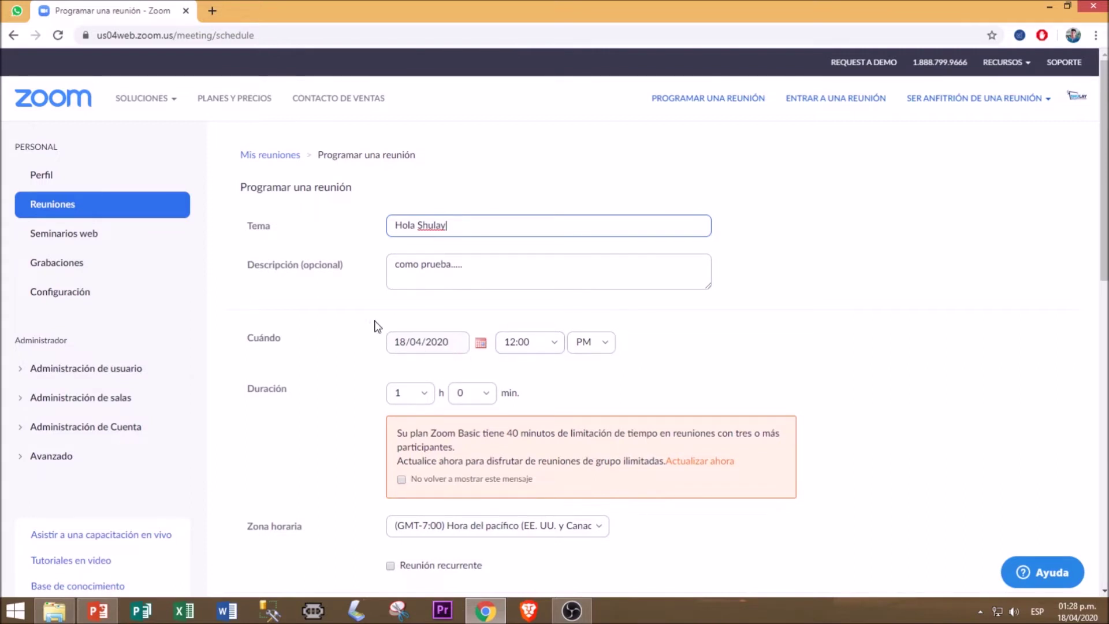
Set the meeting's start time to 1:30 PM.
{"action": "left_click_drag", "start_coordinate": [376, 327], "coordinate": [470, 371]}
{"action": "left_click", "coordinate": [559, 364]}
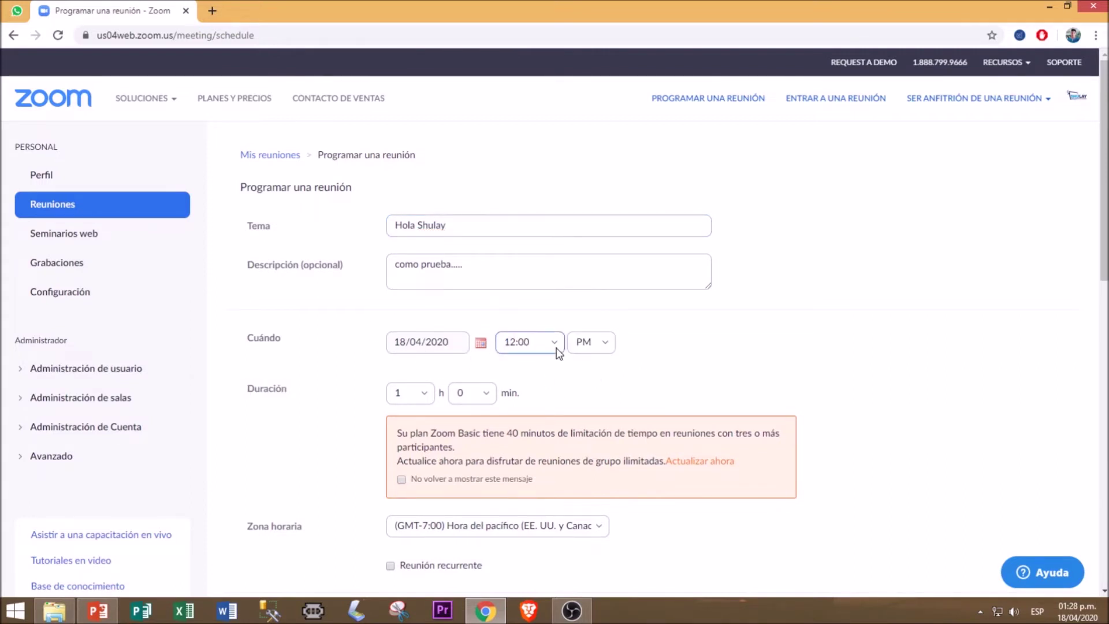
{"action": "left_click", "coordinate": [555, 347]}
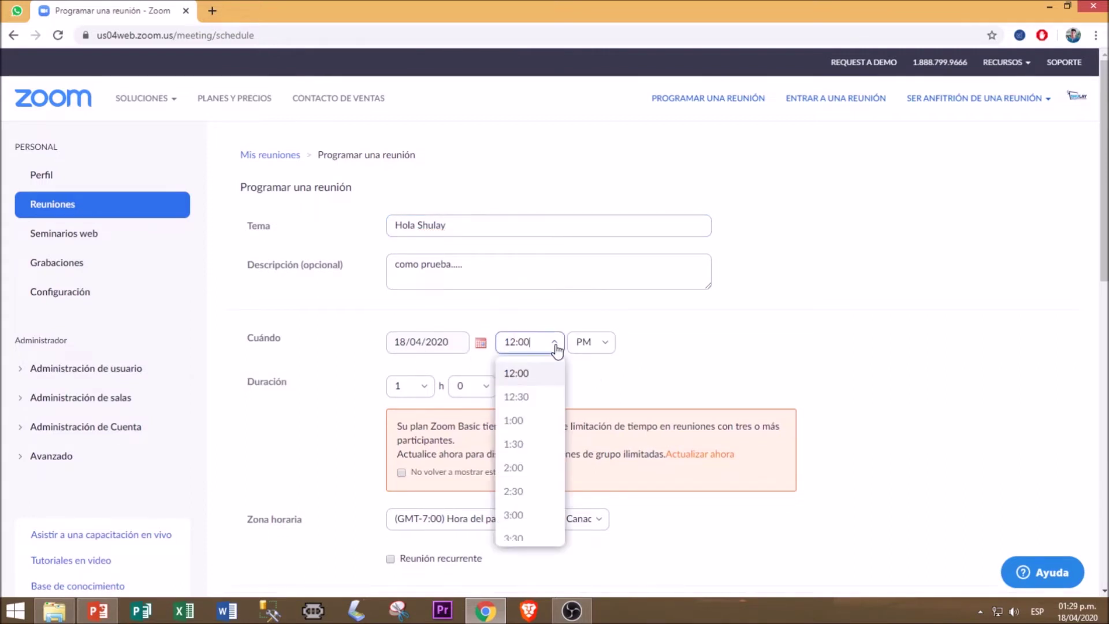
{"action": "left_click", "coordinate": [521, 448]}
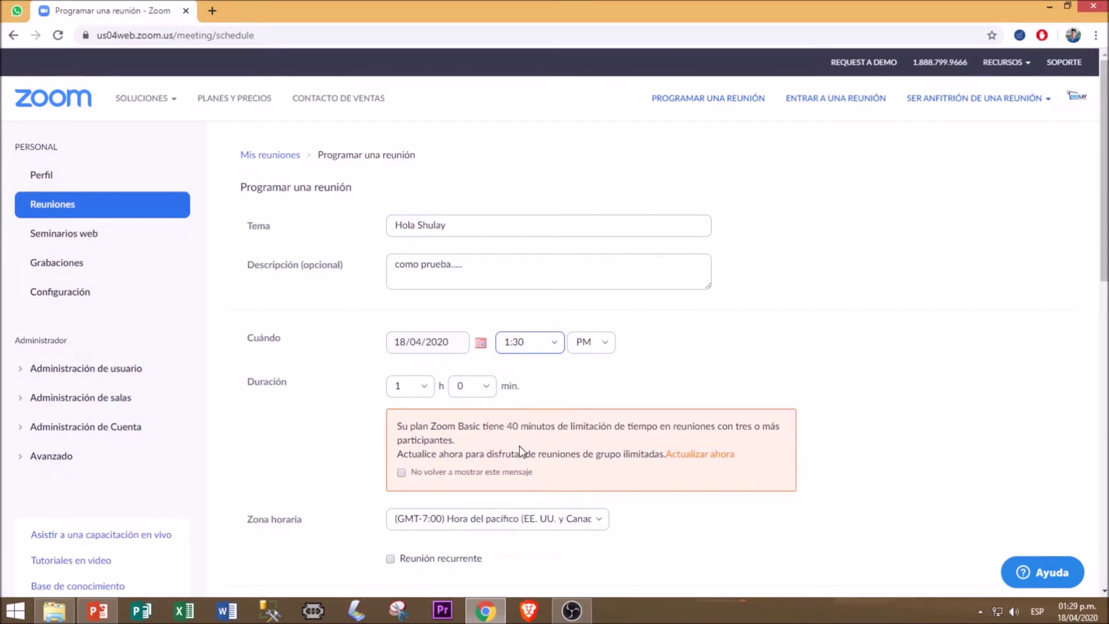
{"action": "left_click", "coordinate": [598, 346]}
{"action": "left_click", "coordinate": [651, 339]}
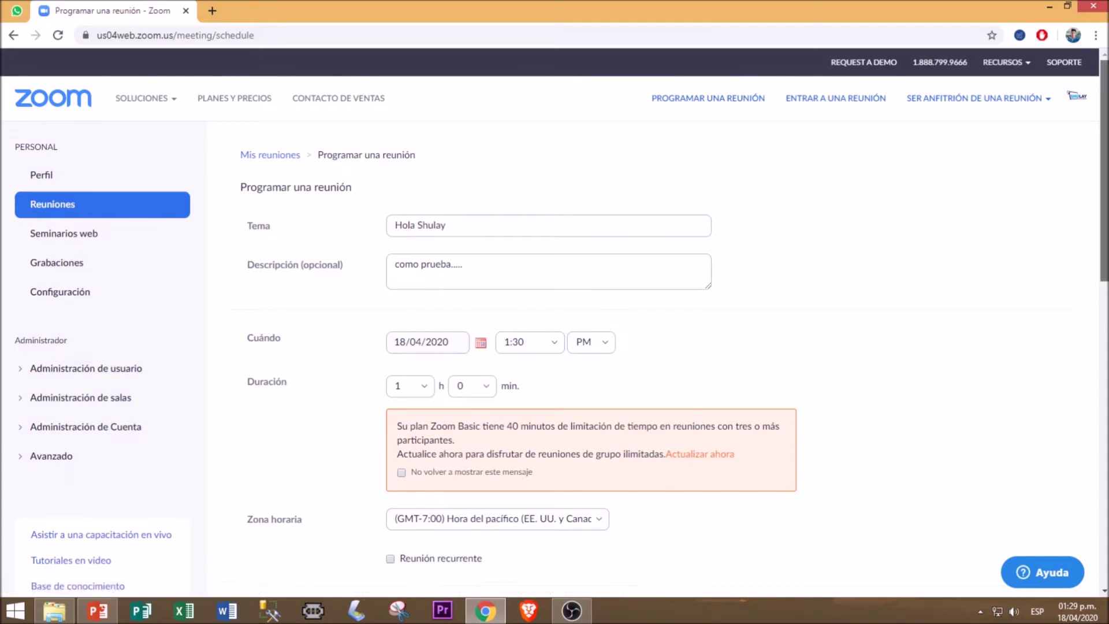
Open the plan upgrade offer, examine the Pro plan's prices and add-ons, and return to the meeting form.
{"action": "scroll", "coordinate": [725, 403], "scroll_direction": "down", "scroll_amount": 1}
{"action": "left_click", "coordinate": [721, 418]}
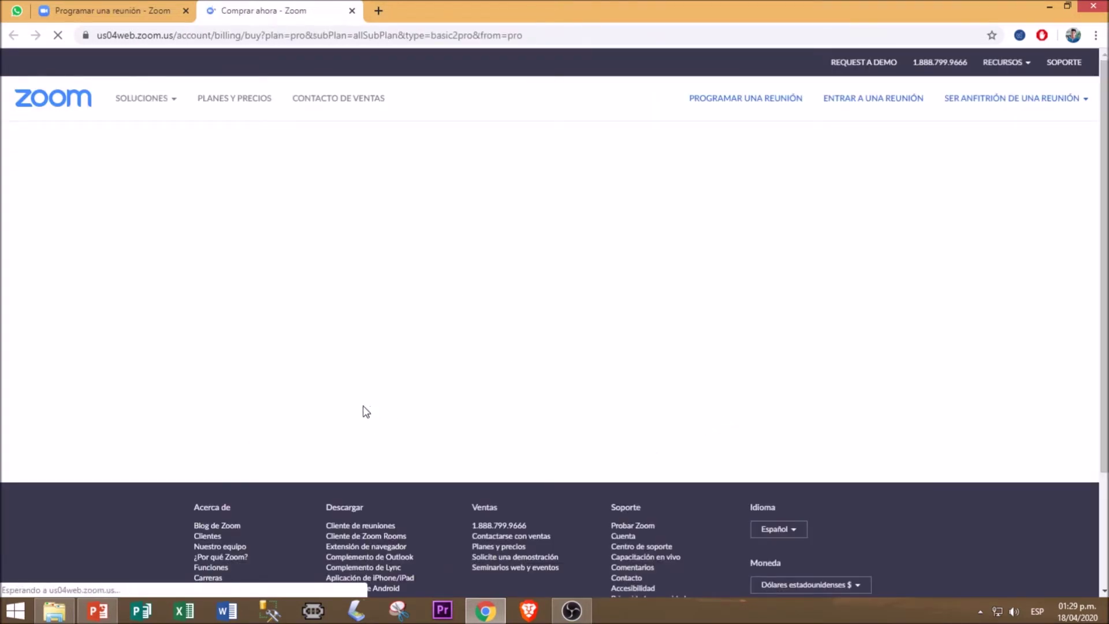
{"action": "left_click", "coordinate": [115, 10]}
{"action": "left_click", "coordinate": [291, 4]}
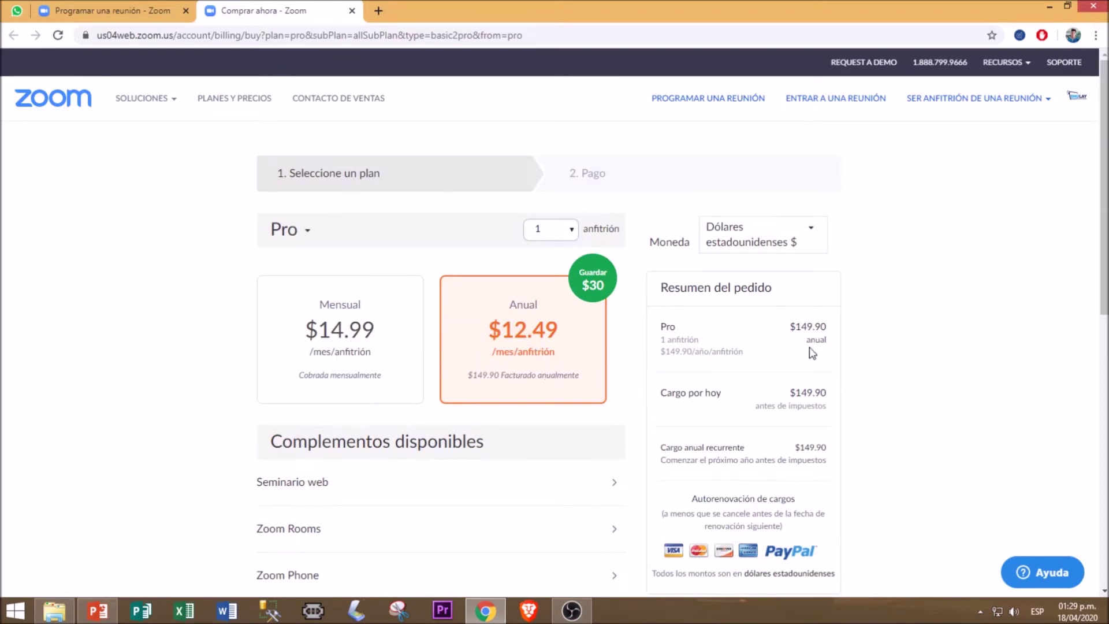
{"action": "scroll", "coordinate": [1084, 410], "scroll_direction": "down", "scroll_amount": 7}
{"action": "scroll", "coordinate": [1087, 300], "scroll_direction": "up", "scroll_amount": 7}
{"action": "left_click", "coordinate": [351, 11]}
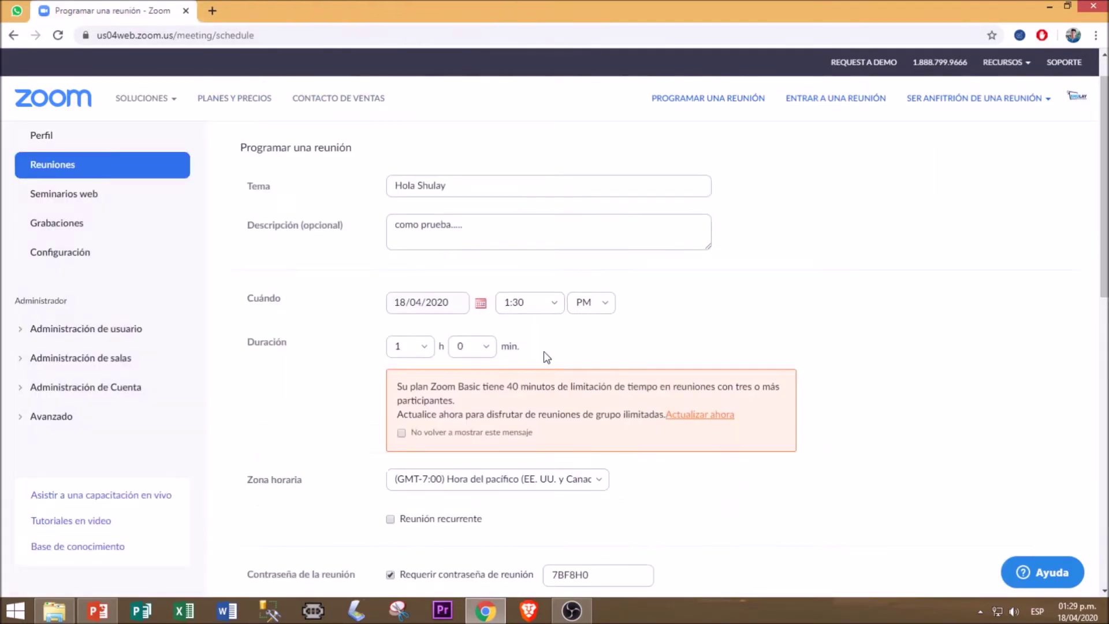
Set the meeting duration to 0 h 30 min and the time zone to (GMT-5:00) Lima.
{"action": "left_click", "coordinate": [424, 349]}
{"action": "left_click", "coordinate": [415, 376]}
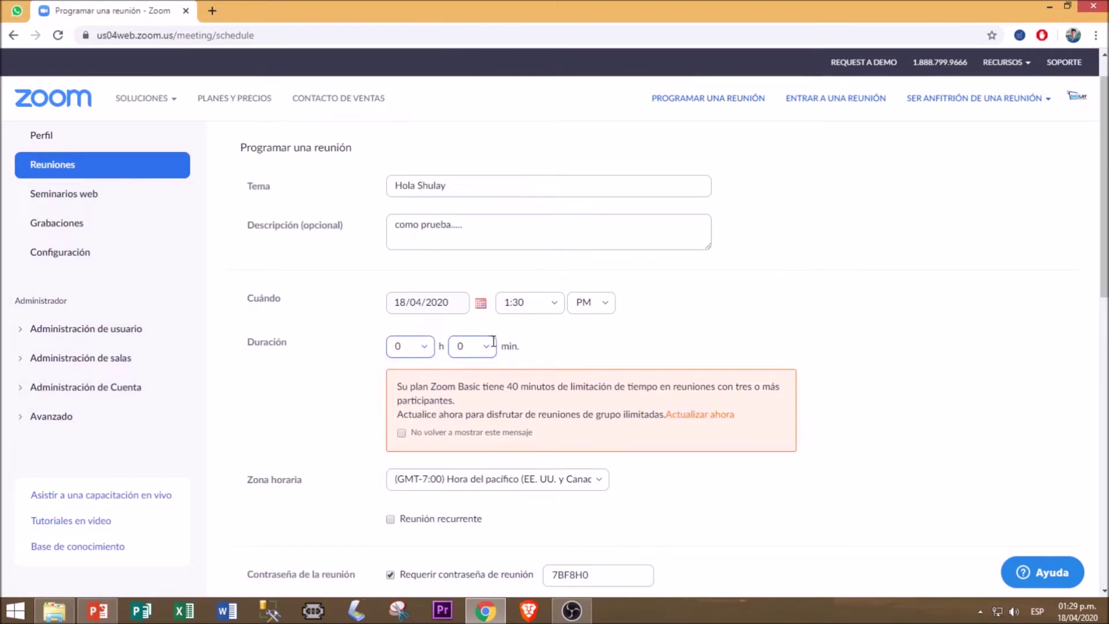
{"action": "left_click", "coordinate": [487, 349]}
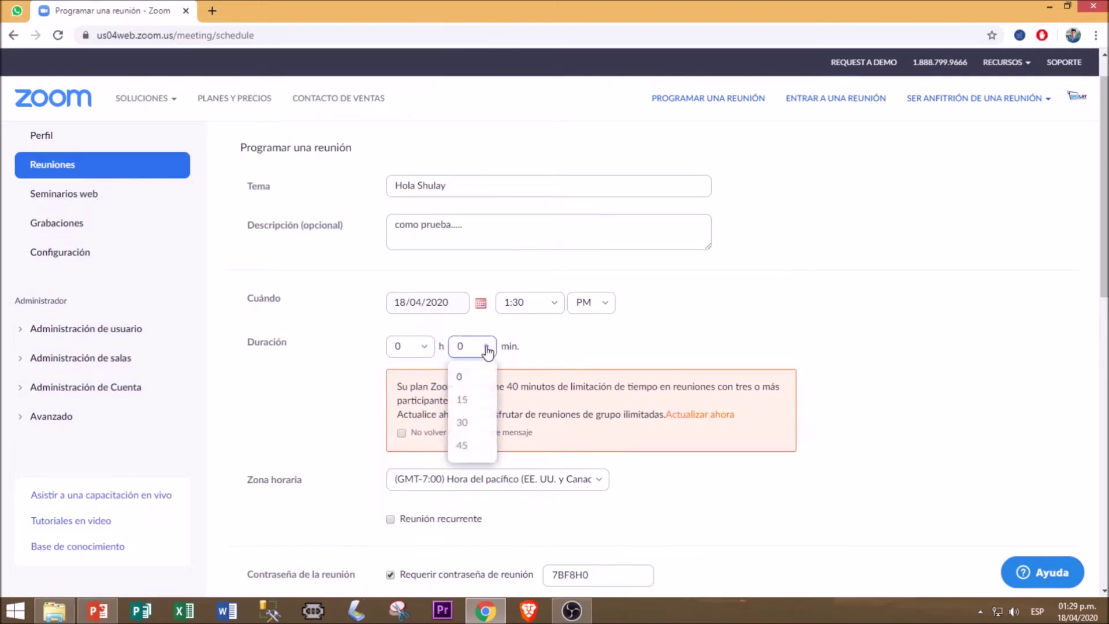
{"action": "left_click", "coordinate": [463, 426]}
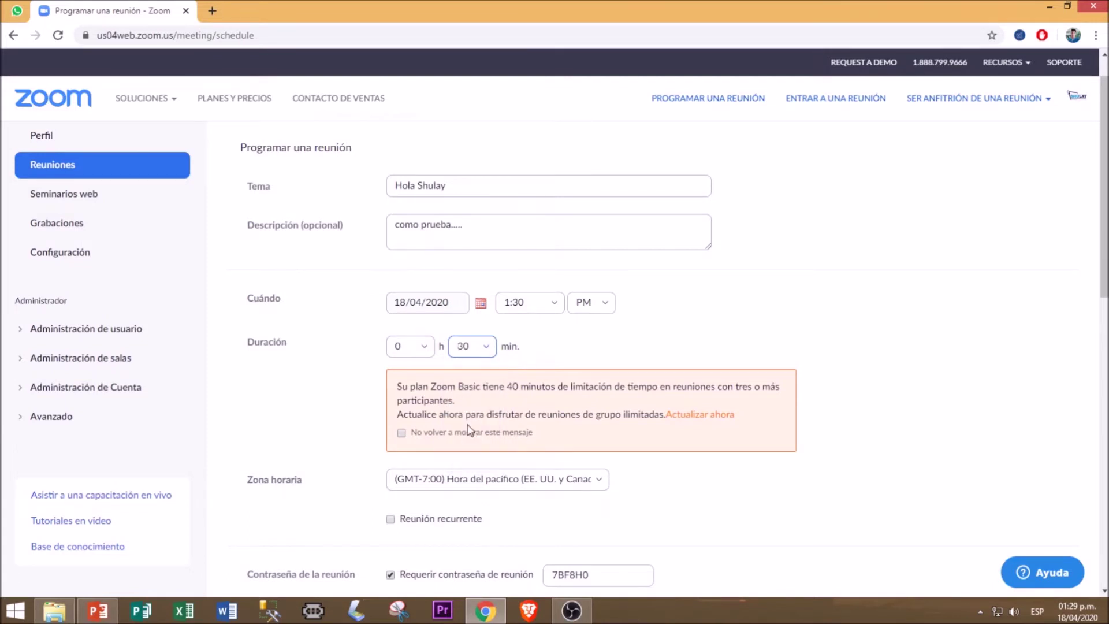
{"action": "left_click", "coordinate": [439, 479]}
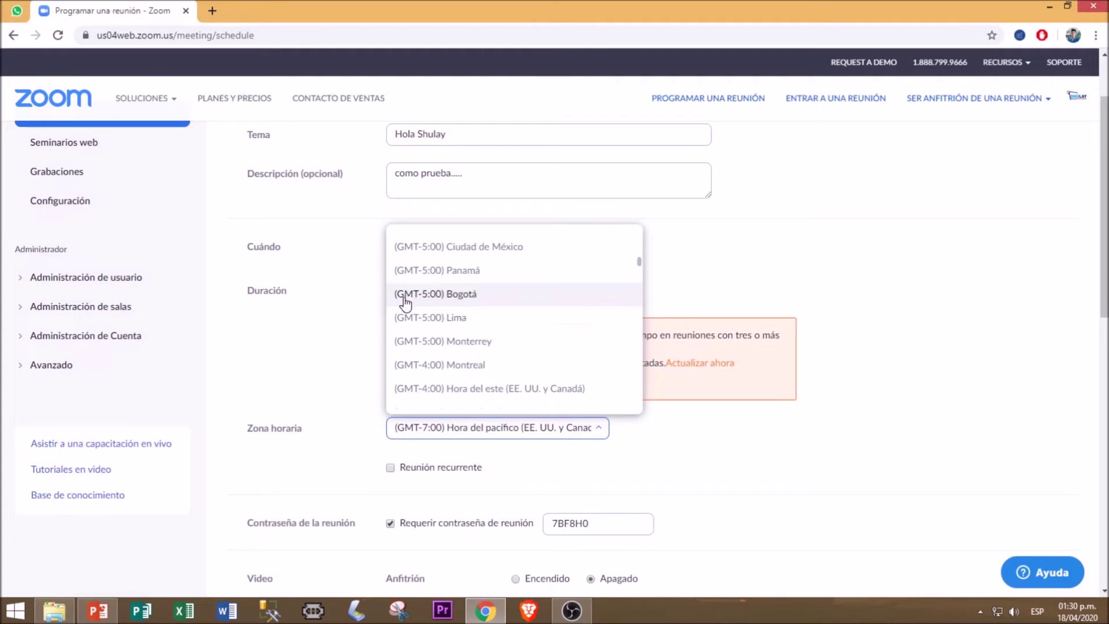
{"action": "left_click", "coordinate": [455, 317]}
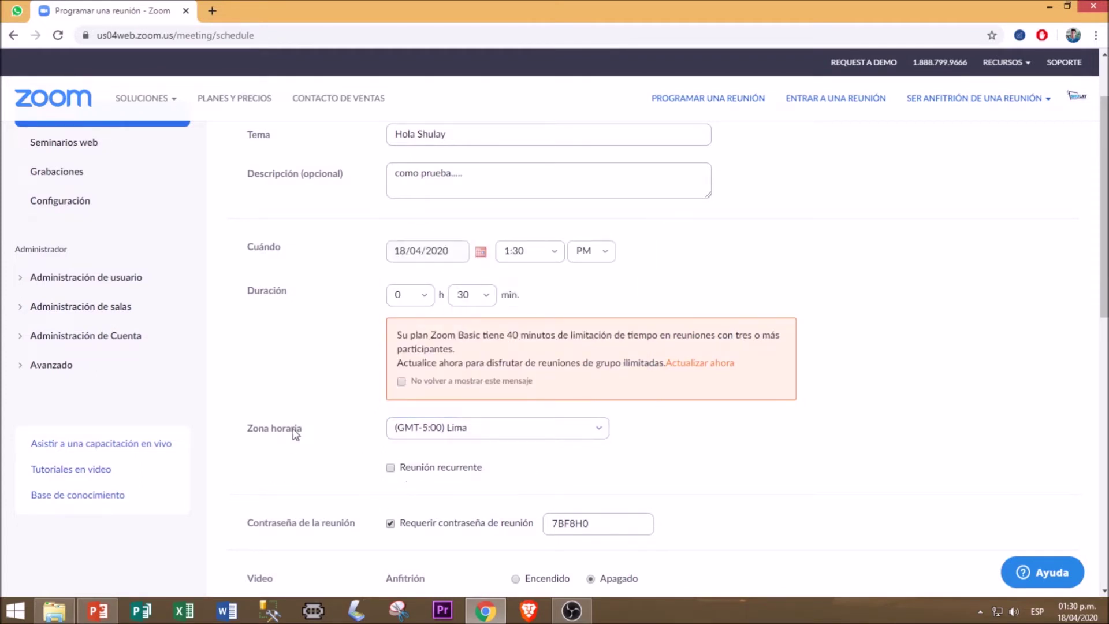
Try the recurring meeting option, view its recurrence frequencies, and turn it off again.
{"action": "scroll", "coordinate": [402, 350], "scroll_direction": "down", "scroll_amount": 3}
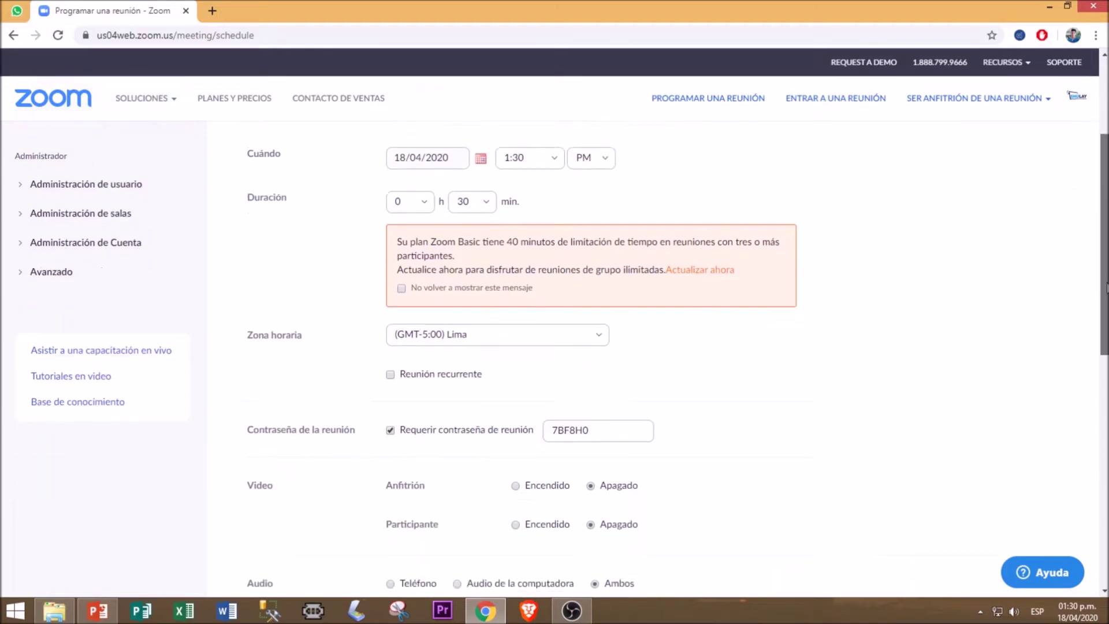
{"action": "left_click", "coordinate": [391, 316]}
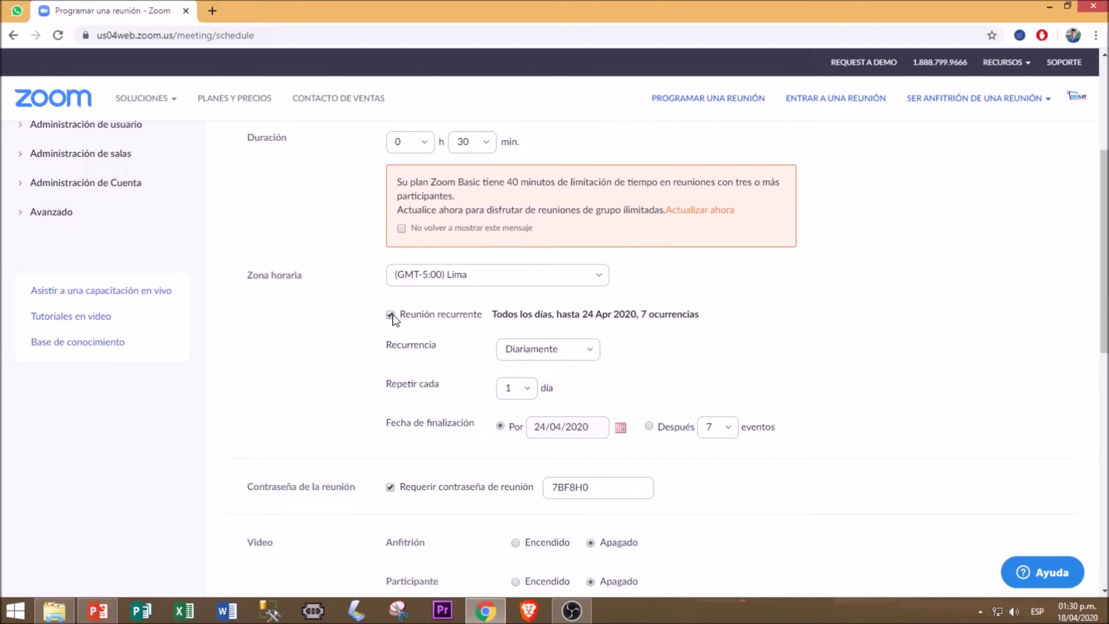
{"action": "left_click", "coordinate": [580, 348]}
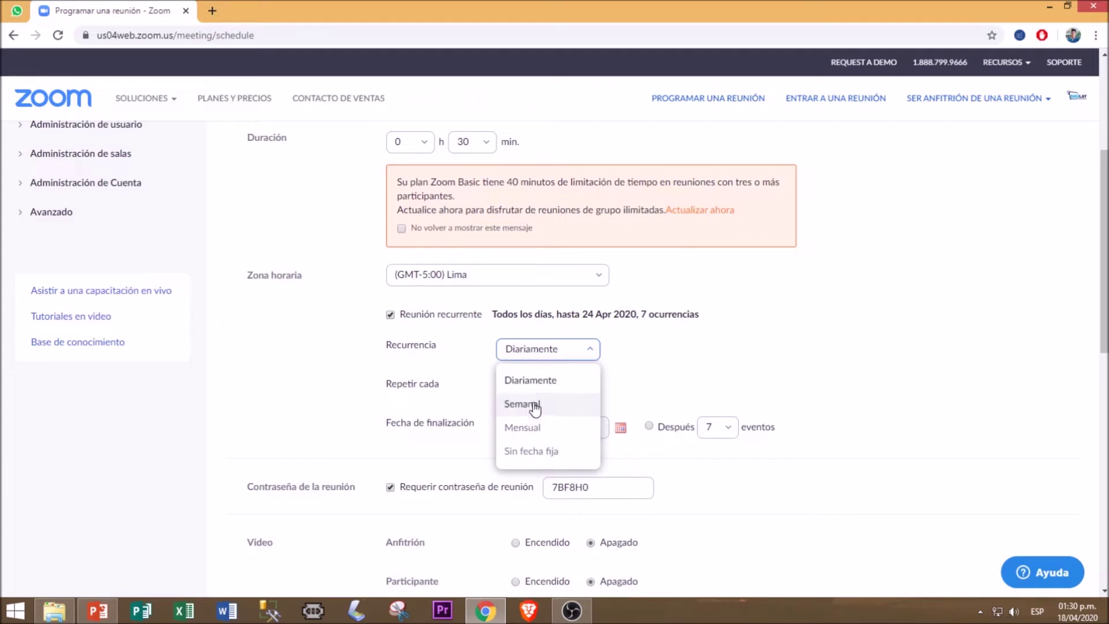
{"action": "left_click", "coordinate": [390, 317]}
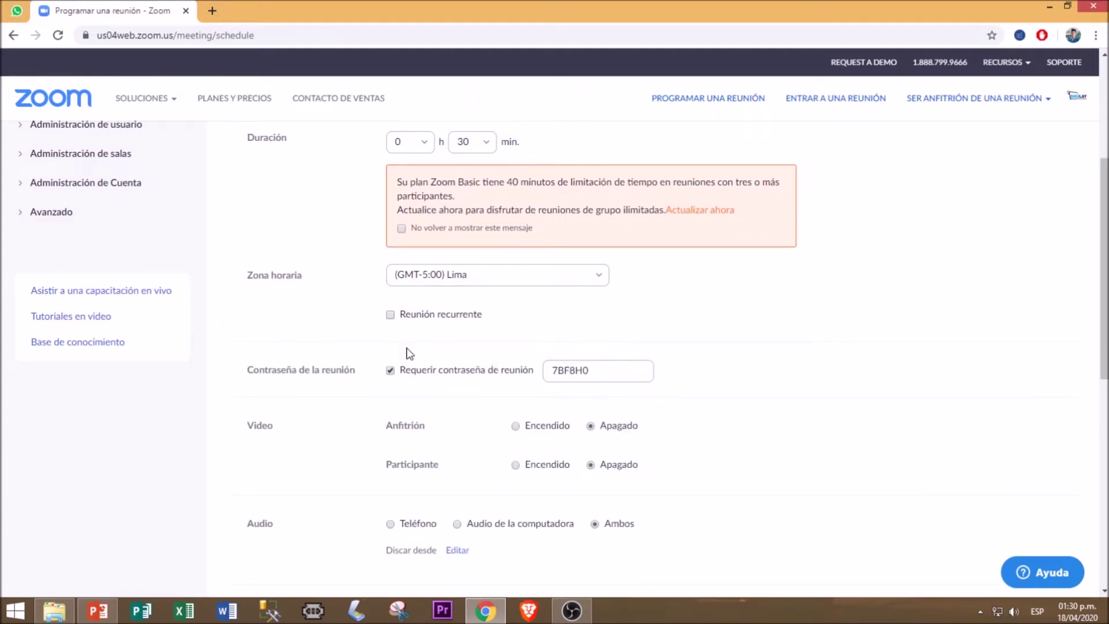
Check the meeting password setting and turn on video for both the host and the participants.
{"action": "scroll", "coordinate": [369, 291], "scroll_direction": "down", "scroll_amount": 2}
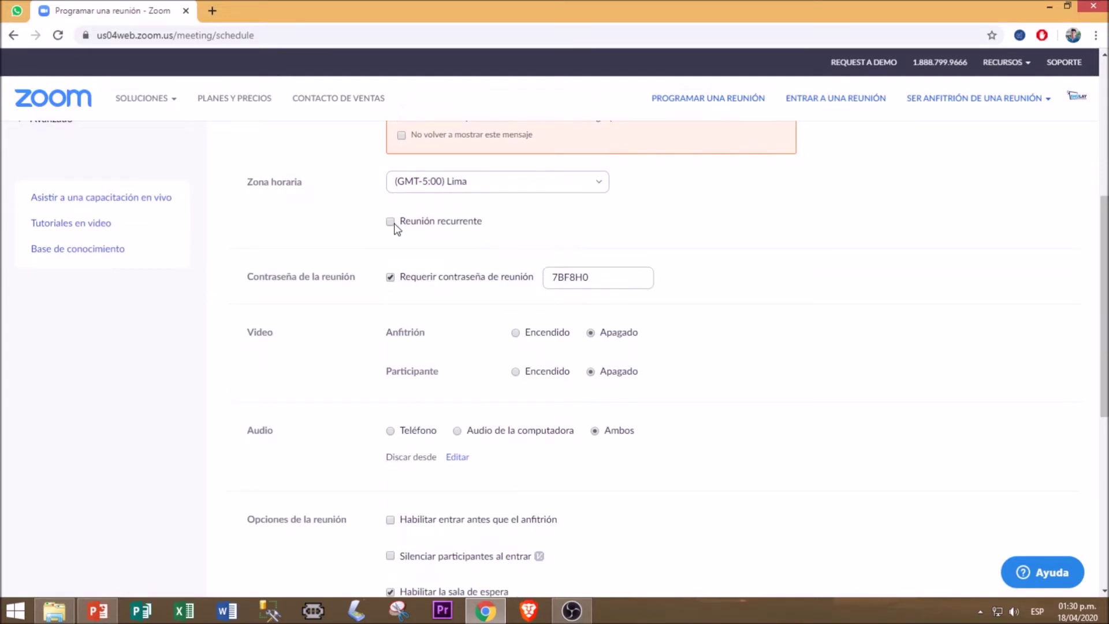
{"action": "scroll", "coordinate": [343, 256], "scroll_direction": "down", "scroll_amount": 1}
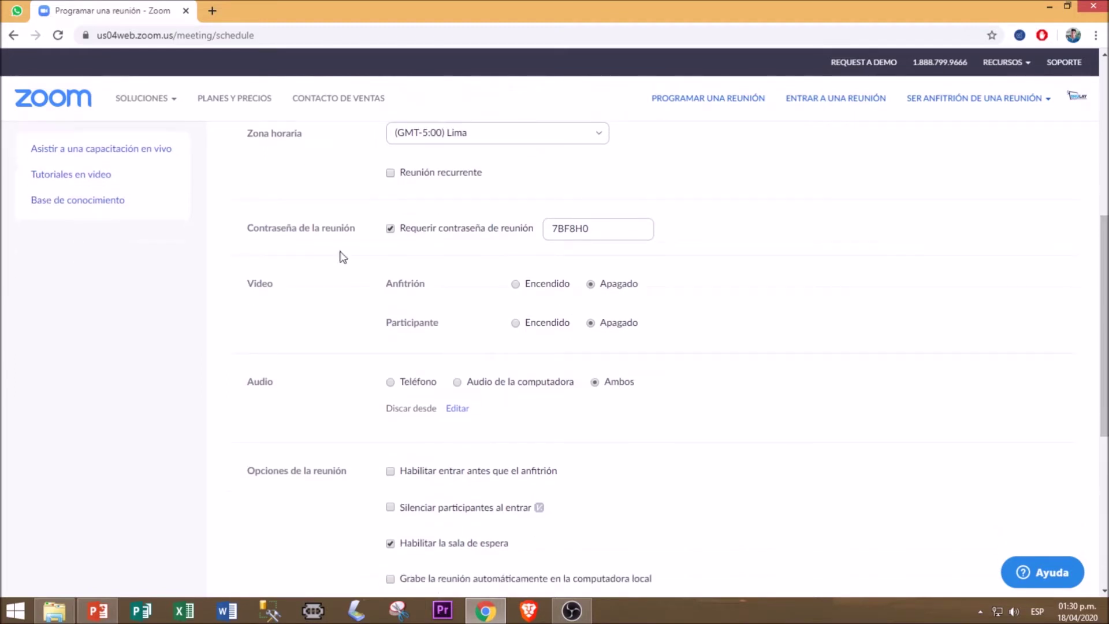
{"action": "left_click", "coordinate": [585, 223]}
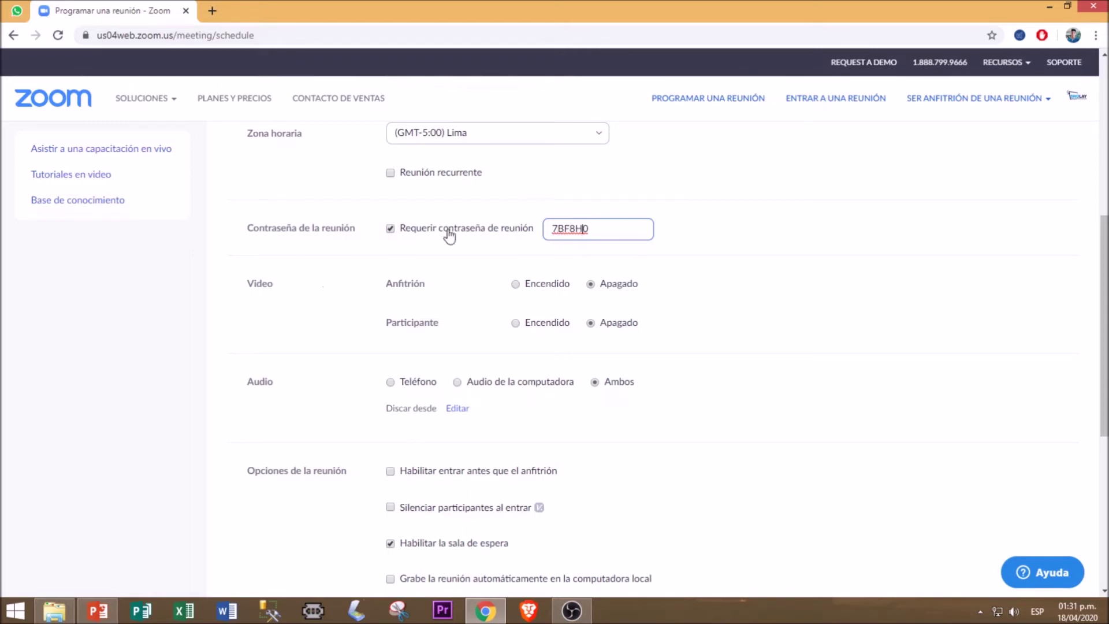
{"action": "left_click", "coordinate": [805, 248]}
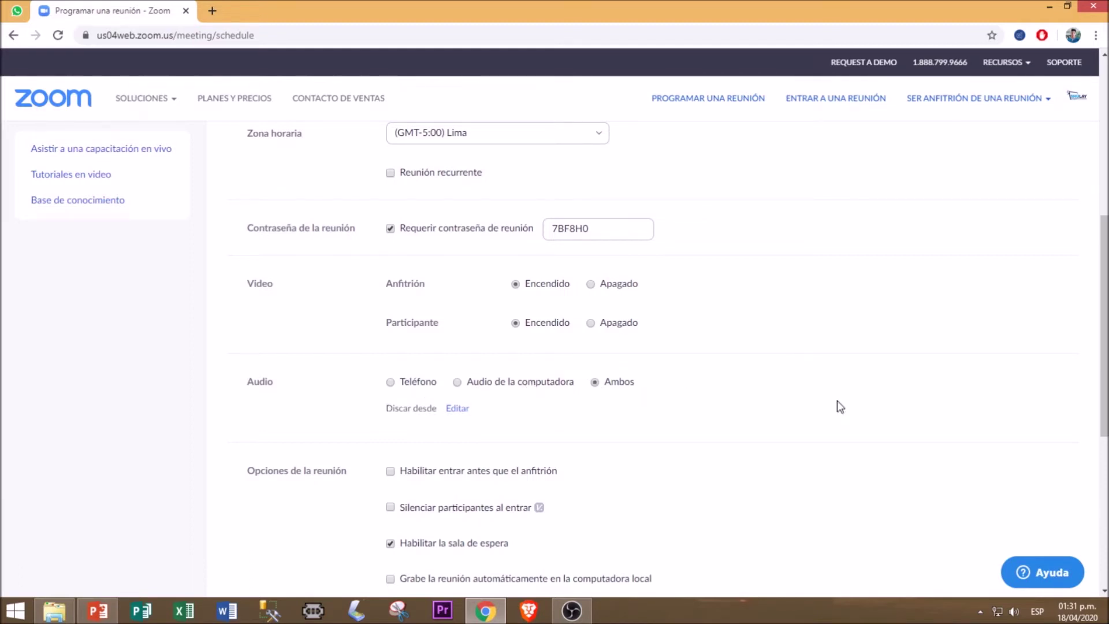
Try the option that records the meeting automatically on the local computer.
{"action": "scroll", "coordinate": [1104, 323], "scroll_direction": "down", "scroll_amount": 2}
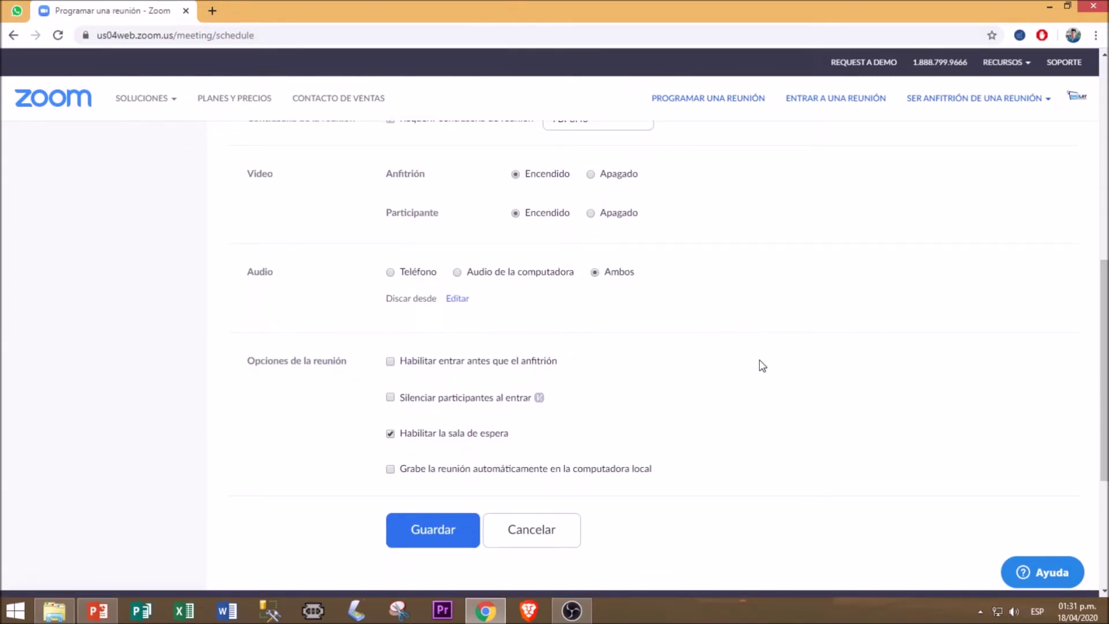
{"action": "scroll", "coordinate": [1104, 369], "scroll_direction": "down", "scroll_amount": 1}
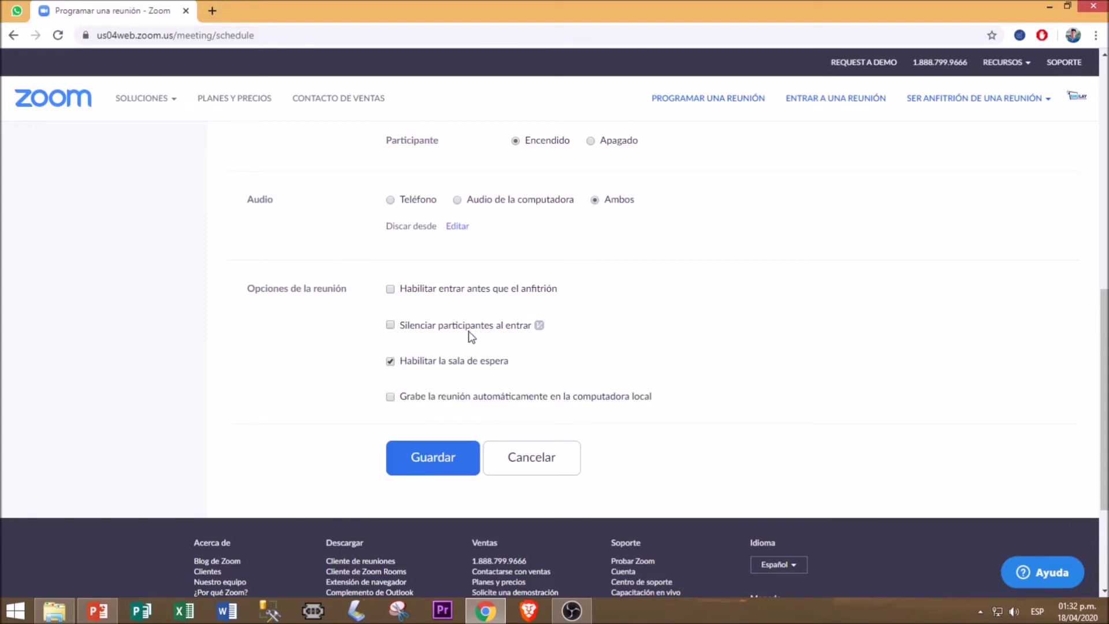
{"action": "scroll", "coordinate": [554, 358], "scroll_direction": "down", "scroll_amount": 1}
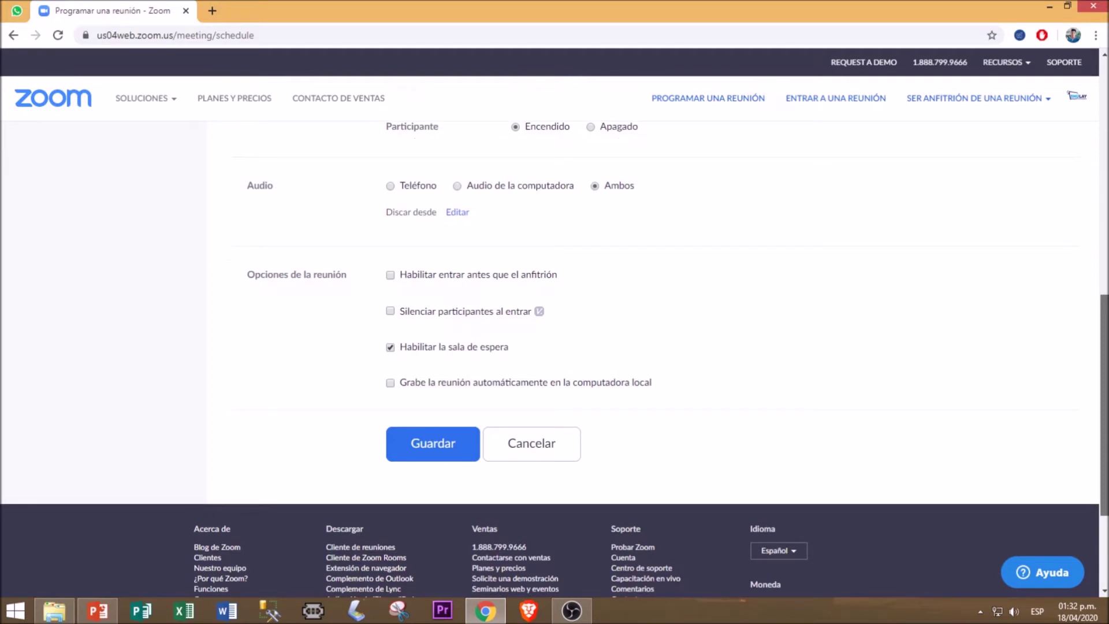
{"action": "left_click", "coordinate": [390, 383]}
{"action": "left_click", "coordinate": [391, 383]}
Save the scheduled meeting with the chosen settings.
{"action": "scroll", "coordinate": [1103, 416], "scroll_direction": "down", "scroll_amount": 1}
{"action": "mouse_move", "coordinate": [1102, 416]}
{"action": "left_mouse_down"}
{"action": "mouse_move", "coordinate": [1100, 159]}
{"action": "mouse_move", "coordinate": [1100, 465]}
{"action": "mouse_move", "coordinate": [1100, 402]}
{"action": "left_mouse_up"}
{"action": "left_click", "coordinate": [431, 427]}
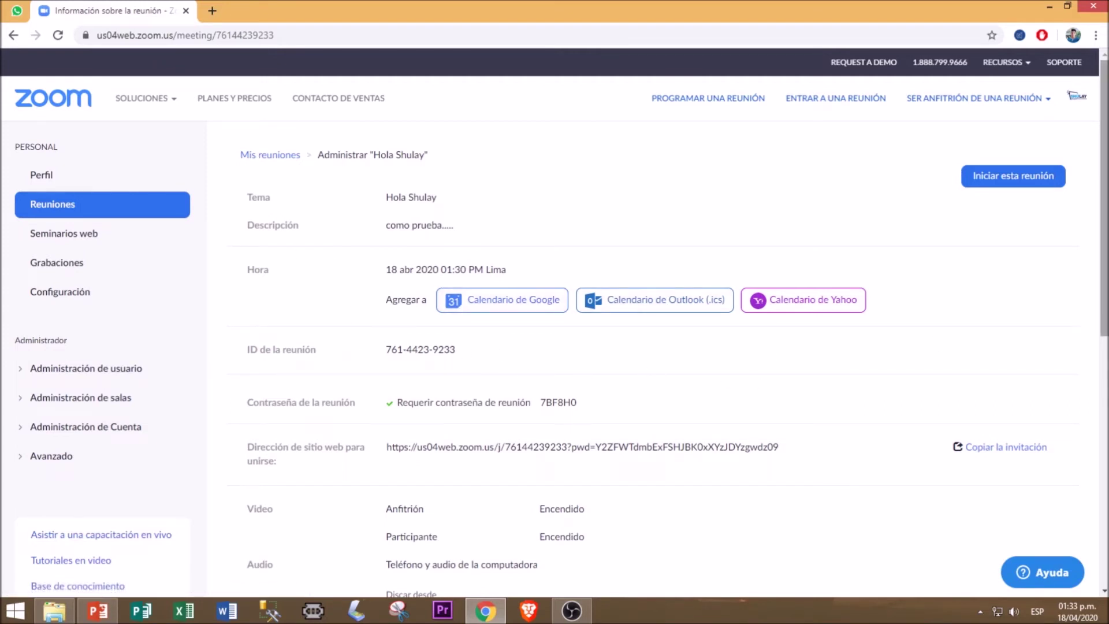
Review the saved meeting's details and copy the full meeting invitation text to the clipboard.
{"action": "scroll", "coordinate": [755, 379], "scroll_direction": "down", "scroll_amount": 3}
{"action": "scroll", "coordinate": [577, 347], "scroll_direction": "down", "scroll_amount": 1}
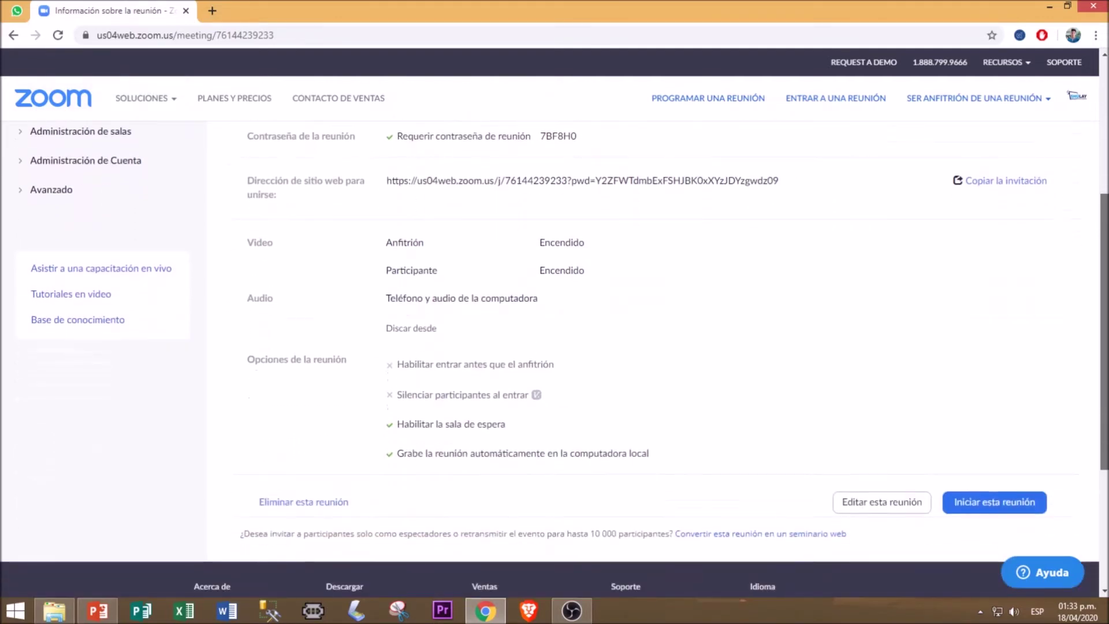
{"action": "mouse_move", "coordinate": [1105, 338]}
{"action": "left_mouse_down"}
{"action": "mouse_move", "coordinate": [1104, 289]}
{"action": "mouse_move", "coordinate": [1104, 430]}
{"action": "mouse_move", "coordinate": [1104, 347]}
{"action": "left_mouse_up"}
{"action": "scroll", "coordinate": [1104, 346], "scroll_direction": "up", "scroll_amount": 3}
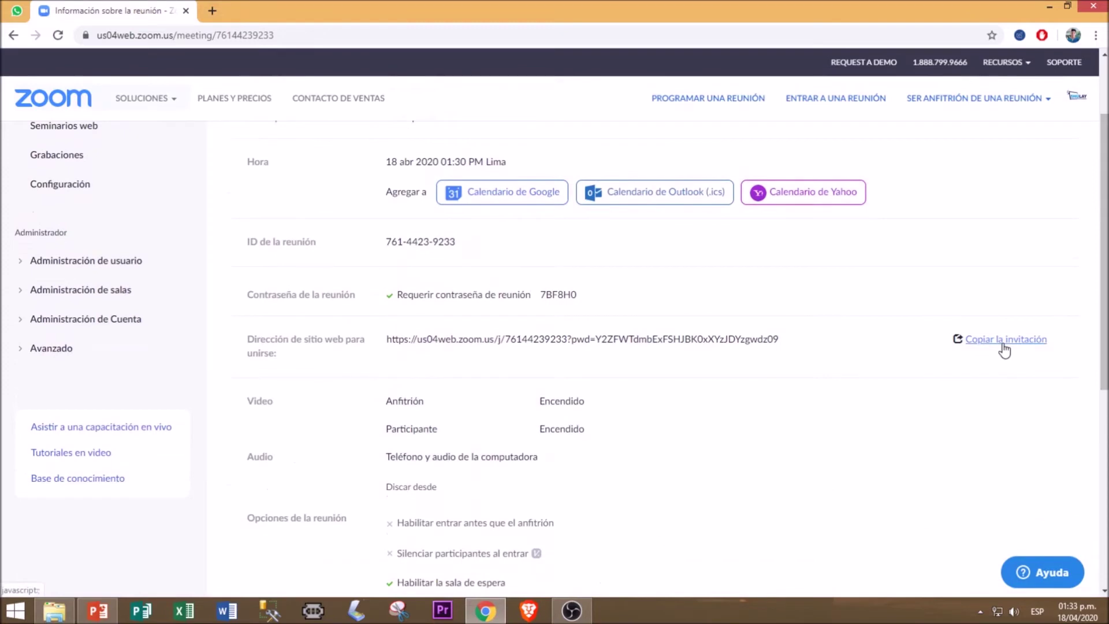
{"action": "left_click", "coordinate": [1004, 343]}
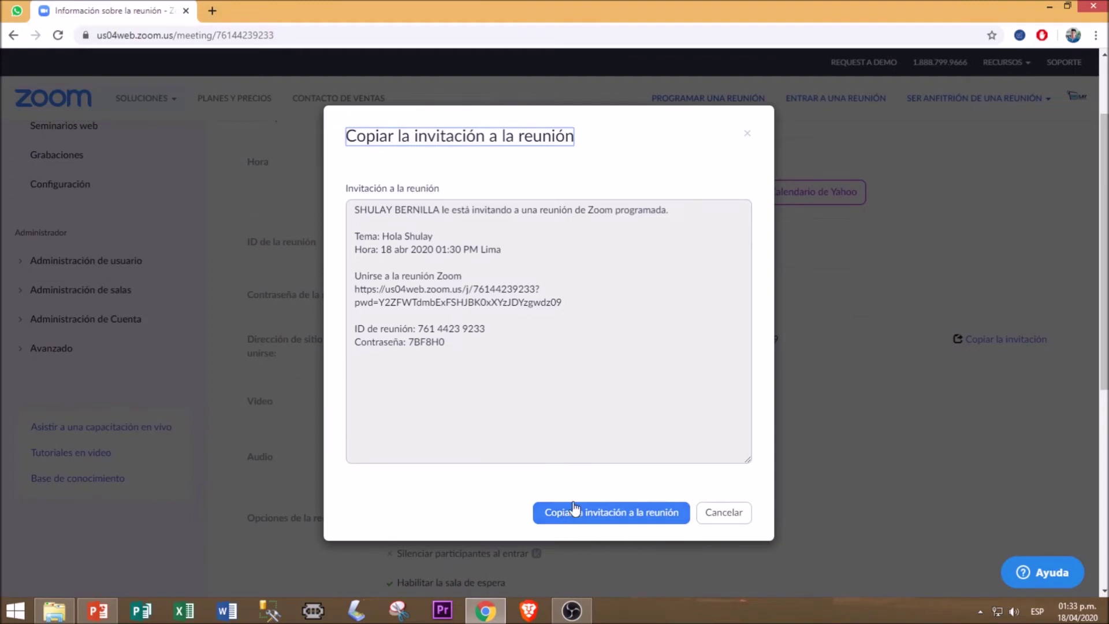
{"action": "left_click", "coordinate": [606, 513]}
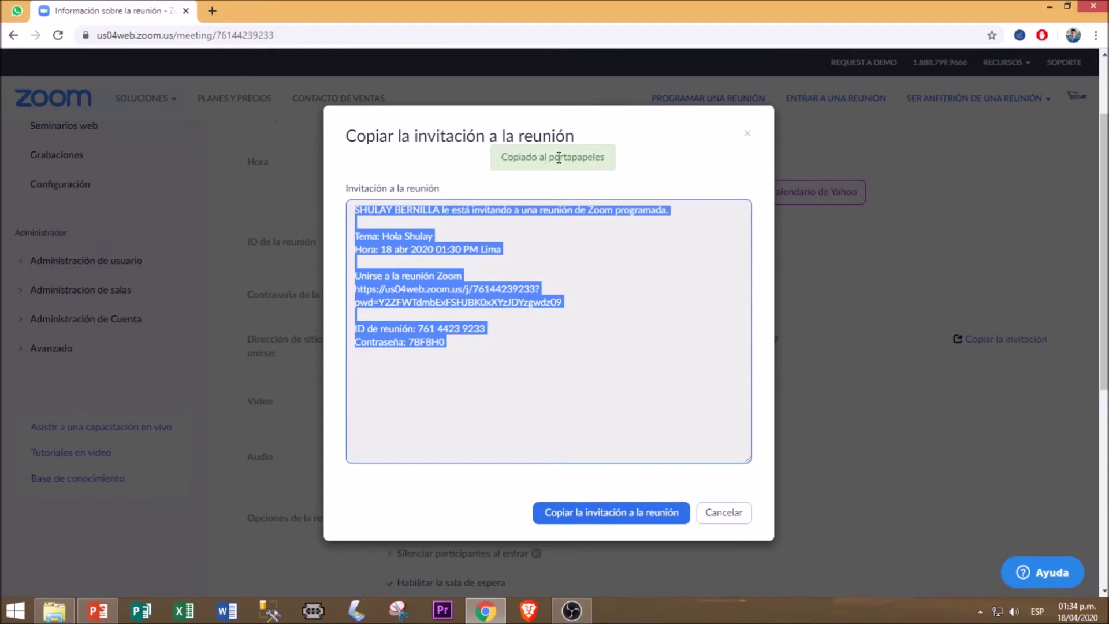
{"action": "left_click", "coordinate": [725, 514]}
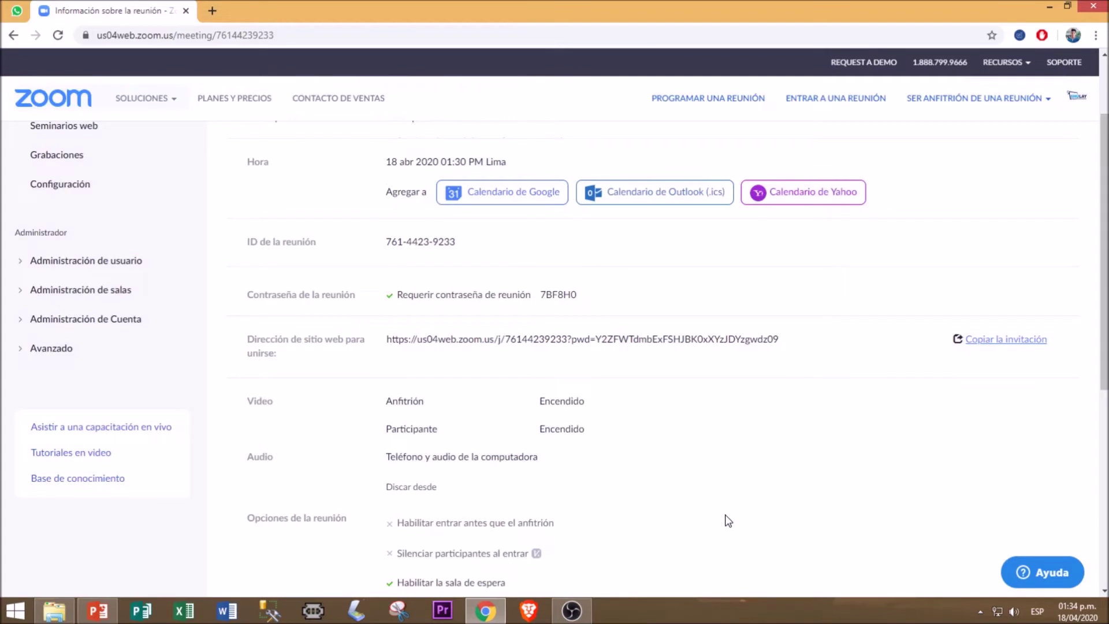
Start the scheduled meeting and allow the browser to open it in the Zoom desktop application.
{"action": "scroll", "coordinate": [555, 346], "scroll_direction": "down", "scroll_amount": 5}
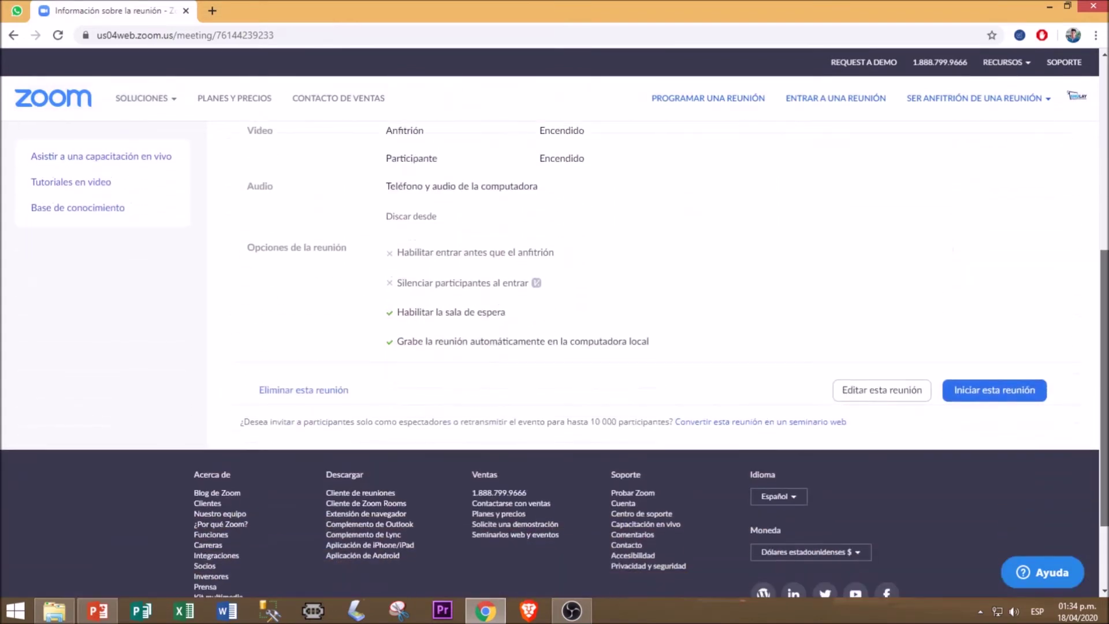
{"action": "scroll", "coordinate": [554, 346], "scroll_direction": "up", "scroll_amount": 1}
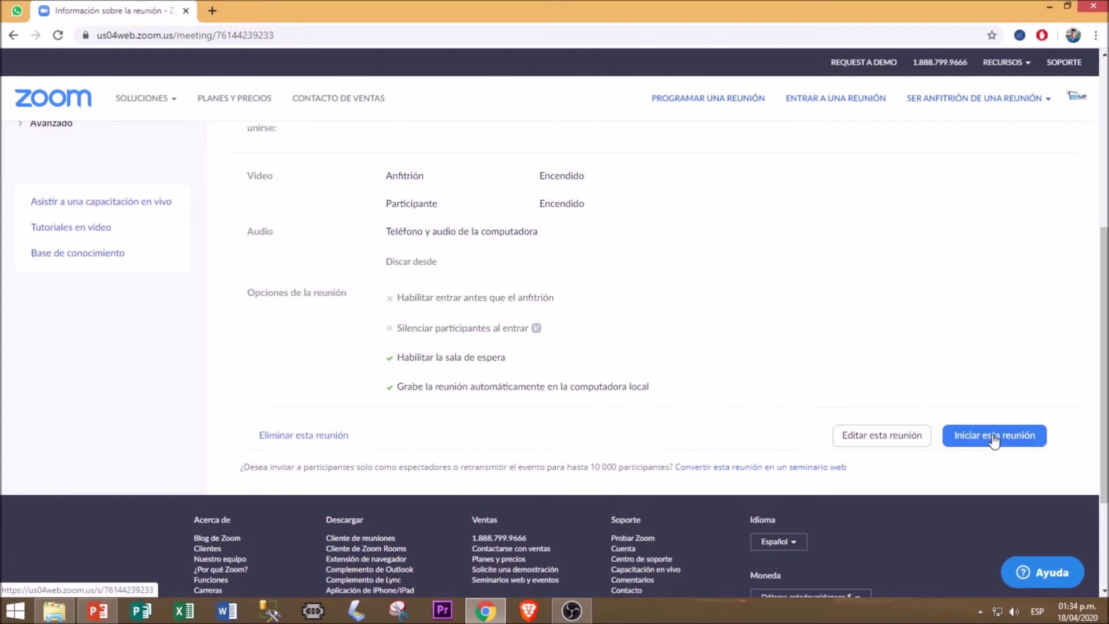
{"action": "left_click", "coordinate": [993, 437]}
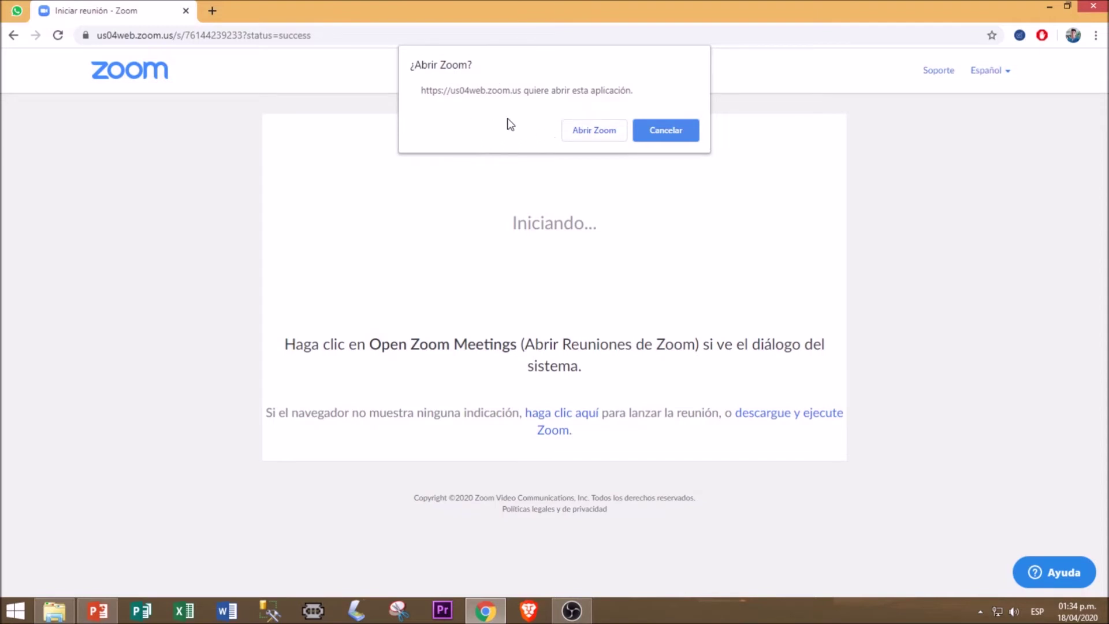
{"action": "left_click", "coordinate": [594, 137]}
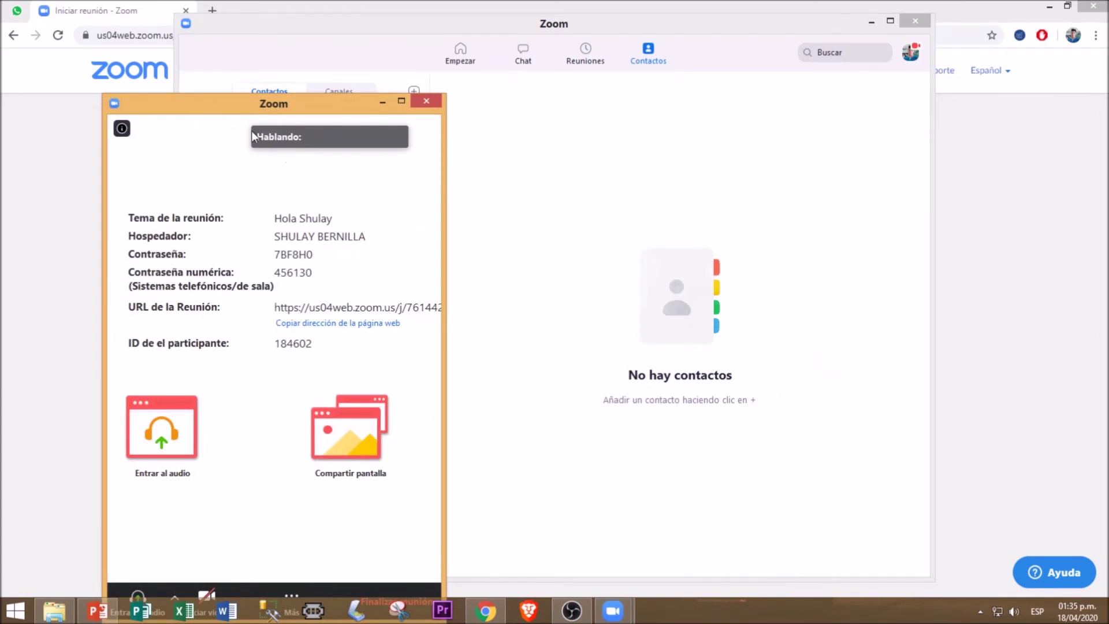
Minimise the browser and the main Zoom window so the meeting window stands alone on the desktop.
{"action": "left_click", "coordinate": [1074, 234]}
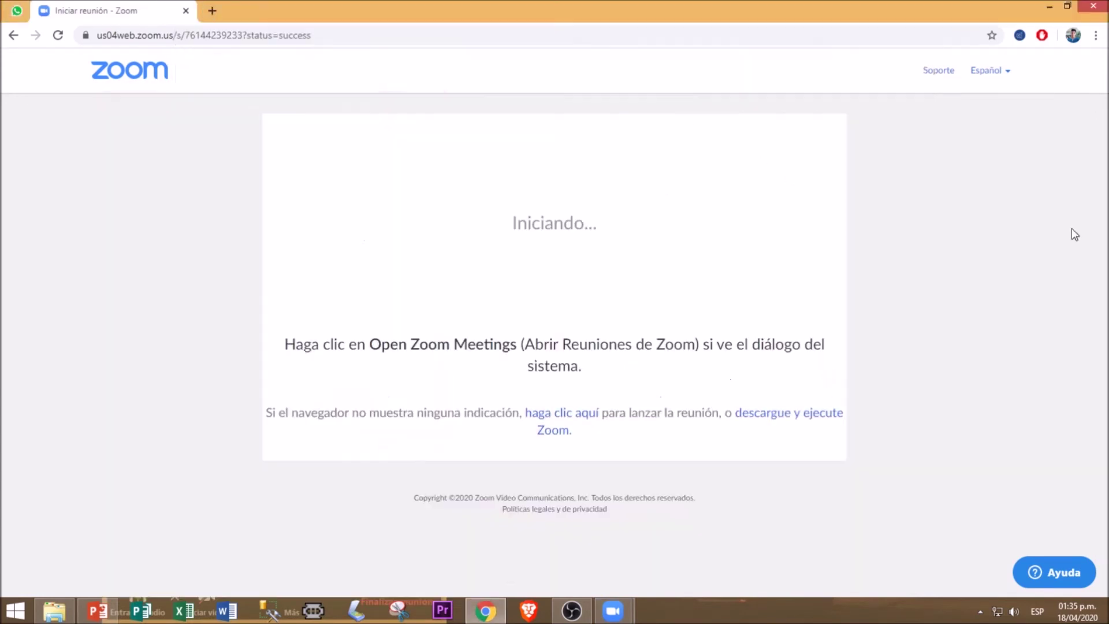
{"action": "left_click", "coordinate": [1049, 6]}
{"action": "left_click", "coordinate": [1059, 7]}
{"action": "left_click", "coordinate": [872, 22]}
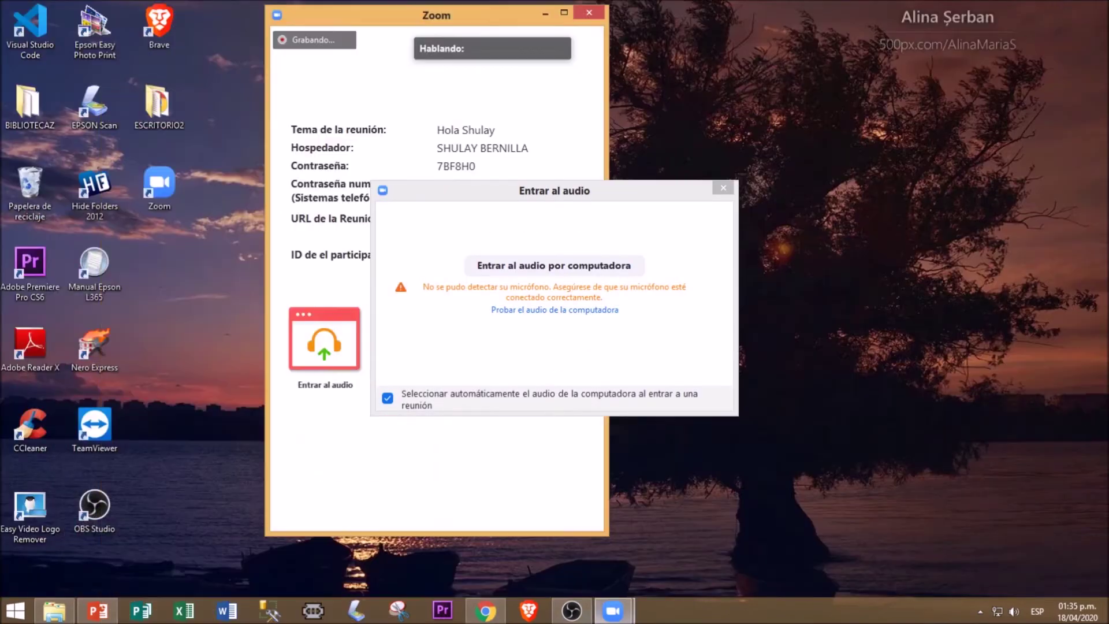
Dismiss the audio join dialog without joining, and enlarge the meeting window to fill the screen.
{"action": "left_click", "coordinate": [437, 189]}
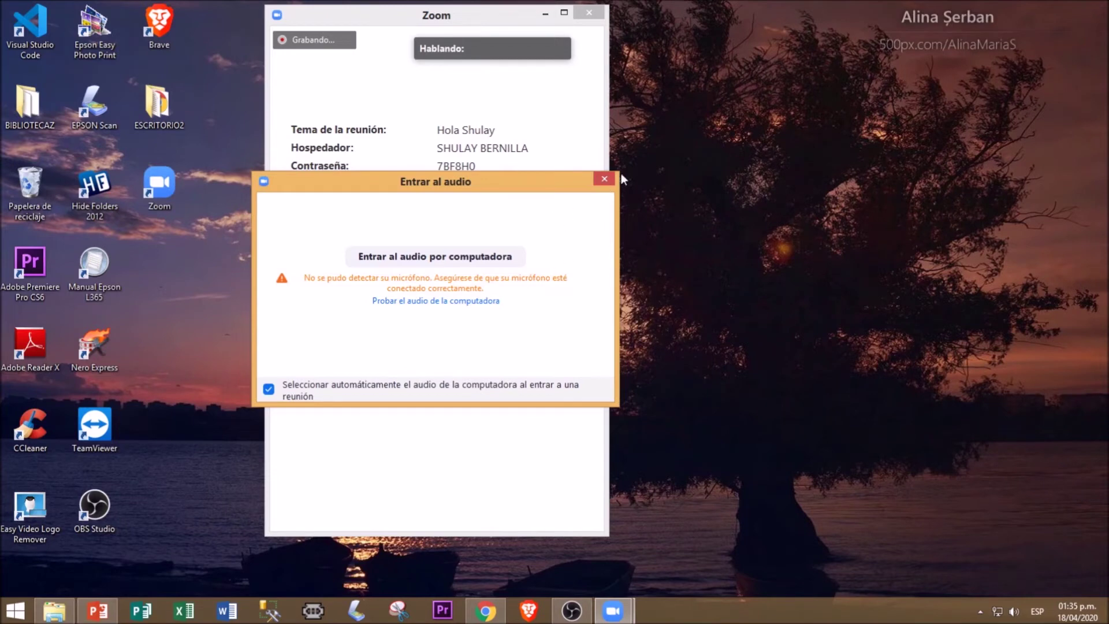
{"action": "left_click", "coordinate": [600, 182]}
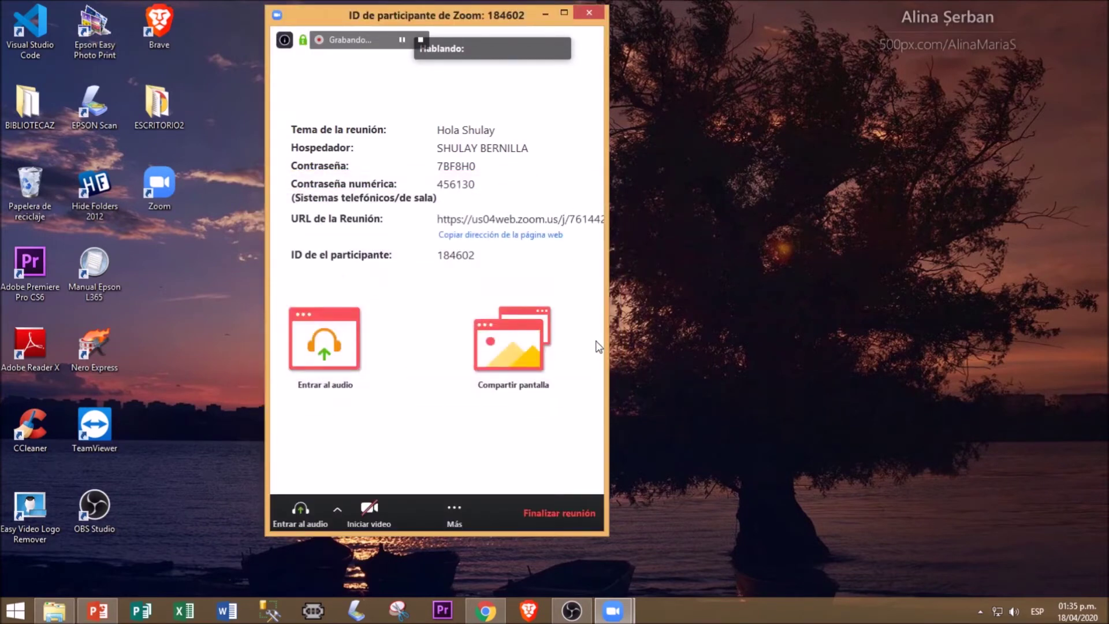
{"action": "left_click_drag", "start_coordinate": [604, 355], "coordinate": [968, 355]}
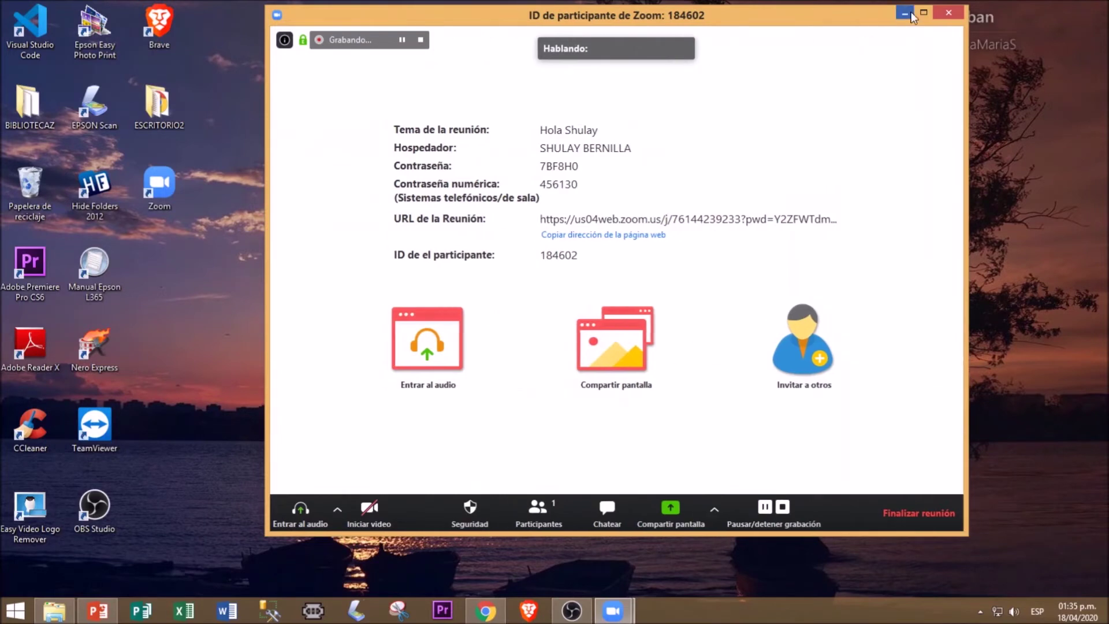
{"action": "left_click_drag", "start_coordinate": [794, 19], "coordinate": [722, 34]}
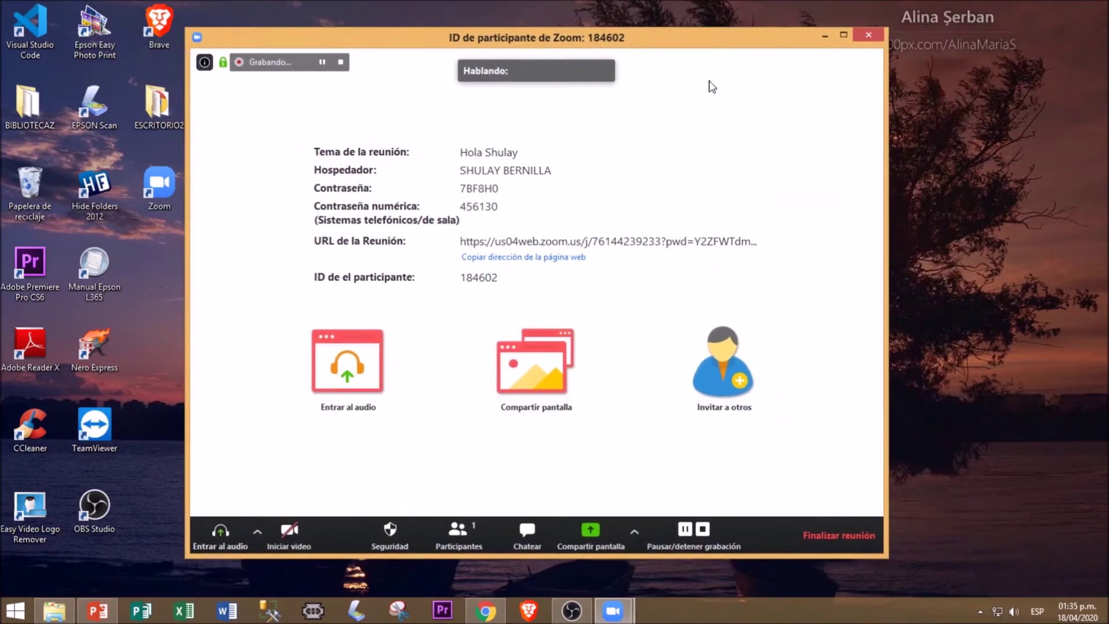
{"action": "left_click", "coordinate": [843, 35]}
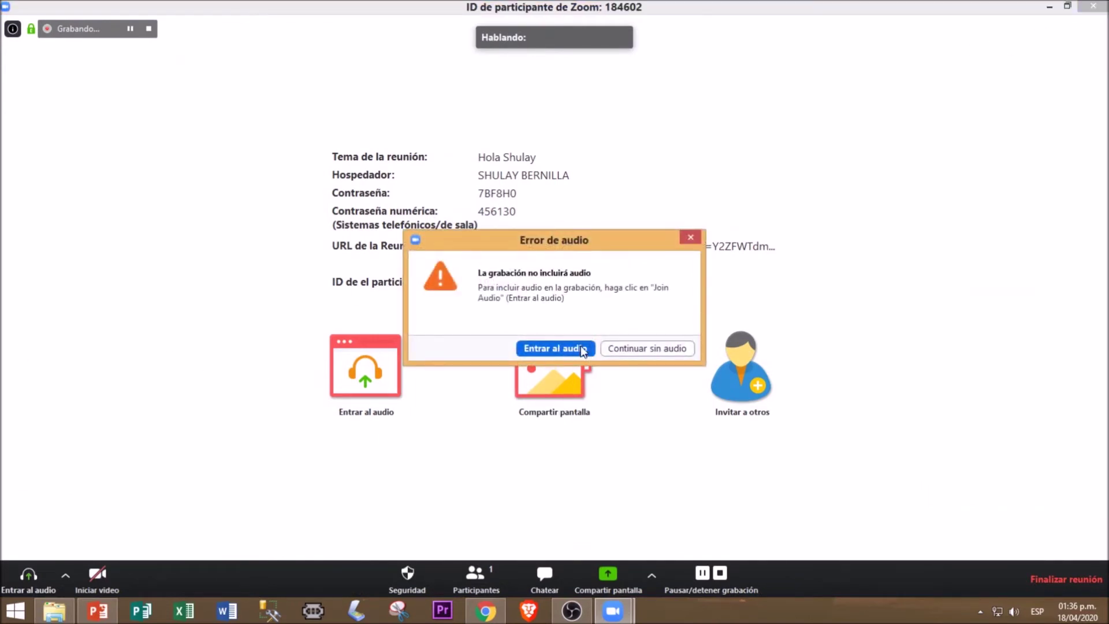
Continue the recording without audio, and view the computer audio join options without joining.
{"action": "mouse_move", "coordinate": [598, 245]}
{"action": "left_mouse_down"}
{"action": "mouse_move", "coordinate": [636, 213]}
{"action": "mouse_move", "coordinate": [592, 220]}
{"action": "mouse_move", "coordinate": [598, 246]}
{"action": "left_mouse_up"}
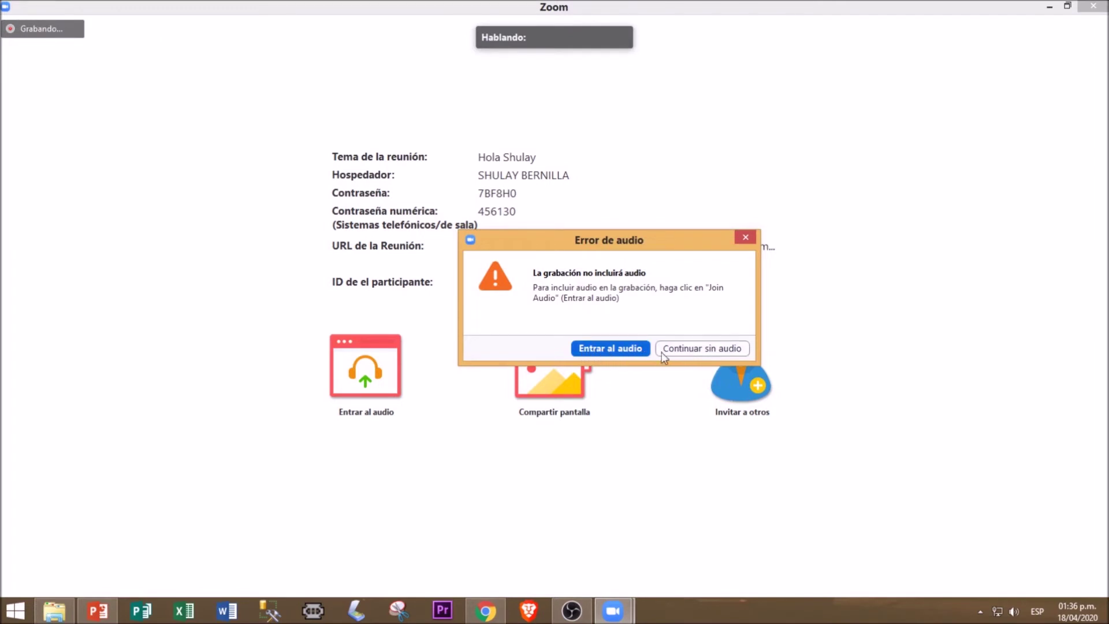
{"action": "left_click", "coordinate": [704, 349]}
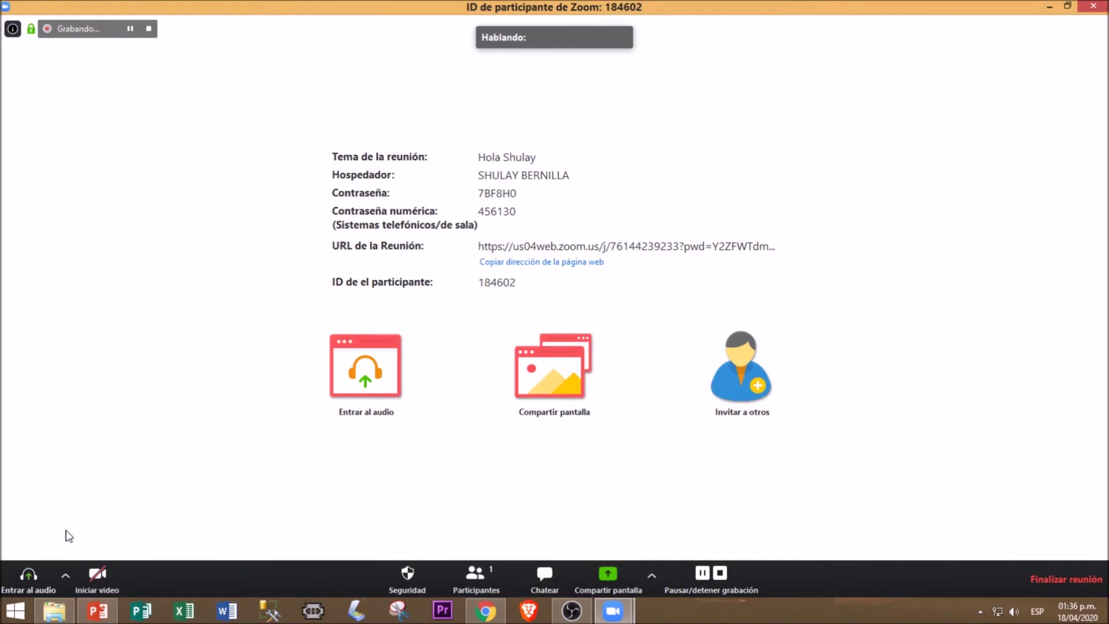
{"action": "left_click", "coordinate": [25, 577]}
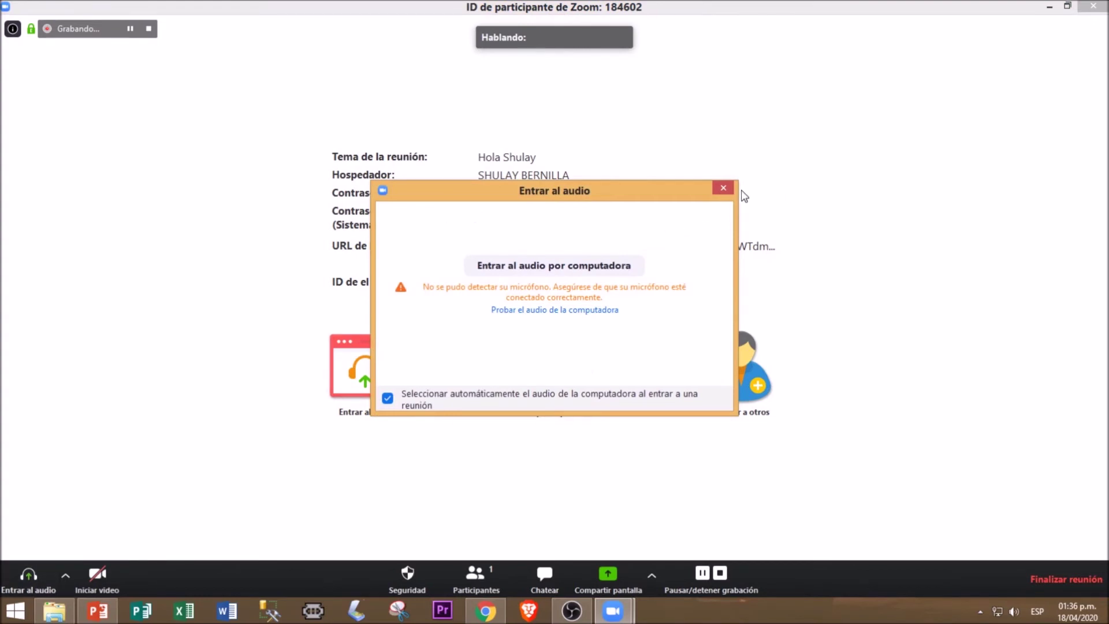
{"action": "left_click", "coordinate": [723, 188]}
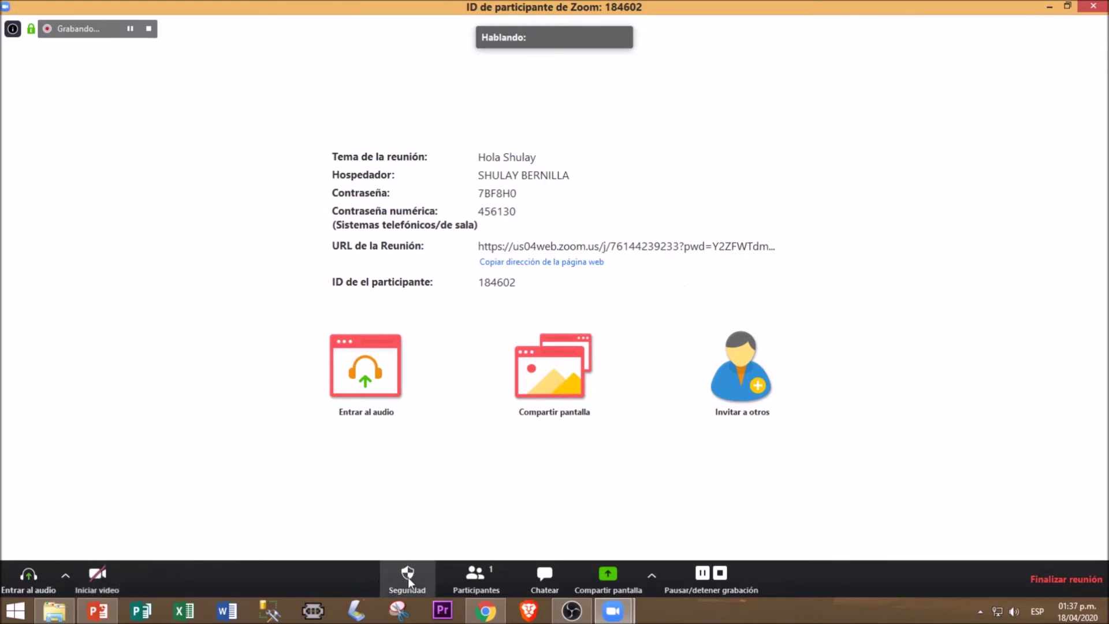
View the meeting's participant list and close it again.
{"action": "left_click", "coordinate": [496, 577]}
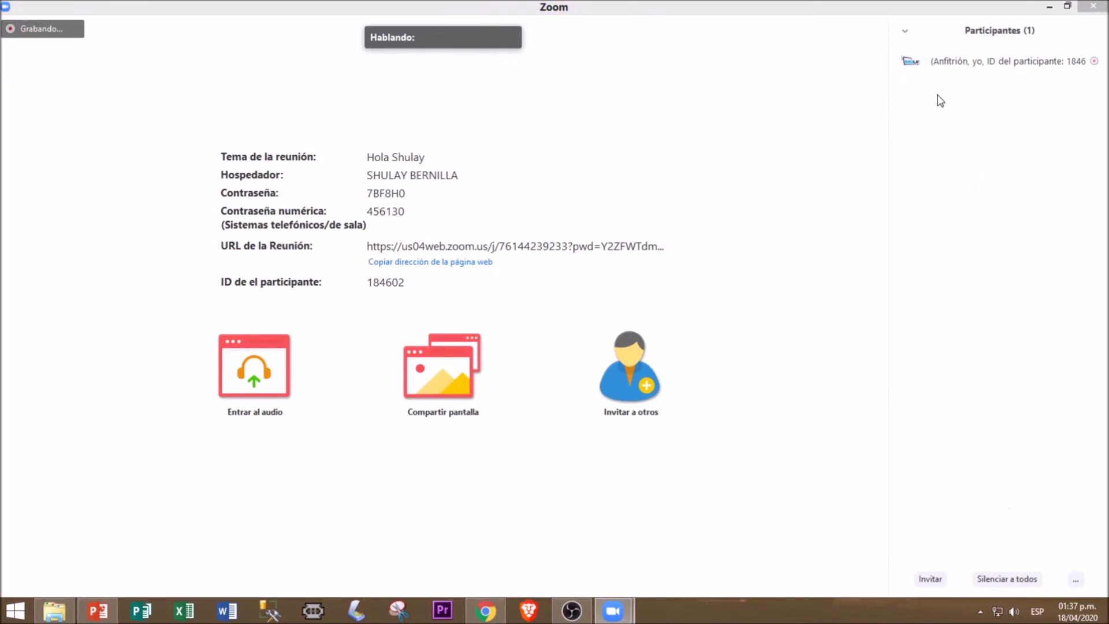
{"action": "left_click", "coordinate": [904, 31]}
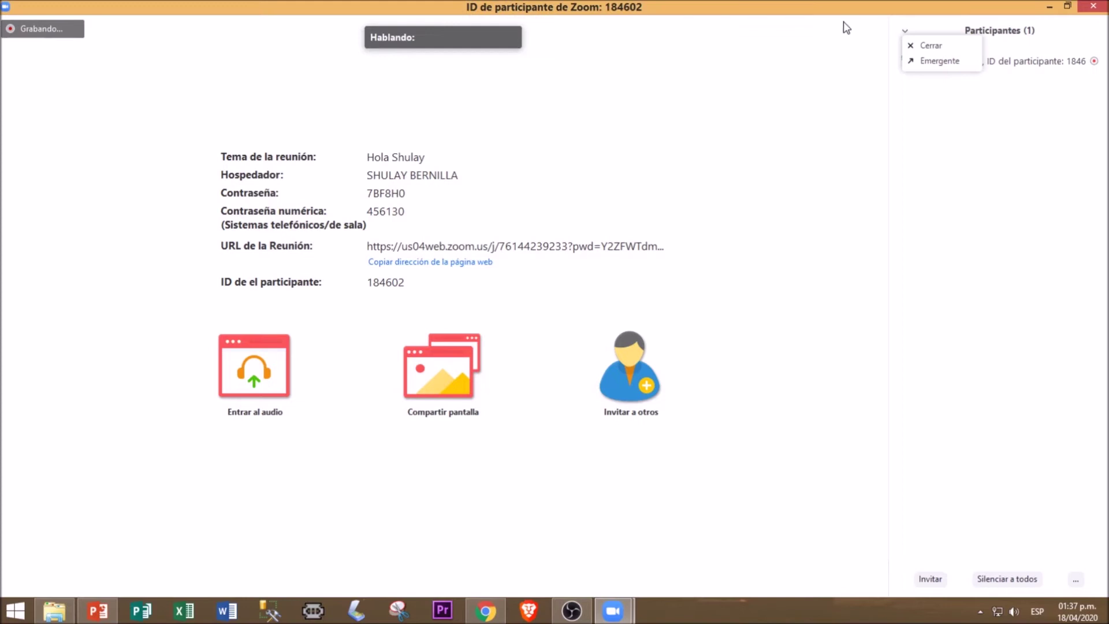
{"action": "left_click", "coordinate": [926, 45]}
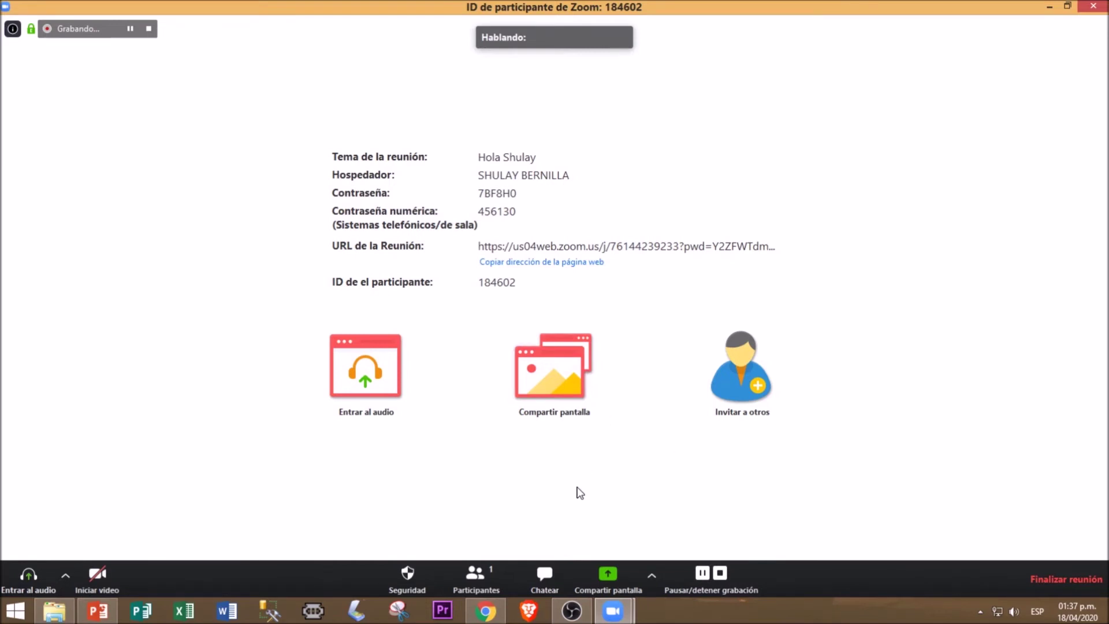
Switch to WhatsApp Web in the browser and send the copied invitation, with its join link and meeting password, in the open chat.
{"action": "left_click", "coordinate": [1049, 6]}
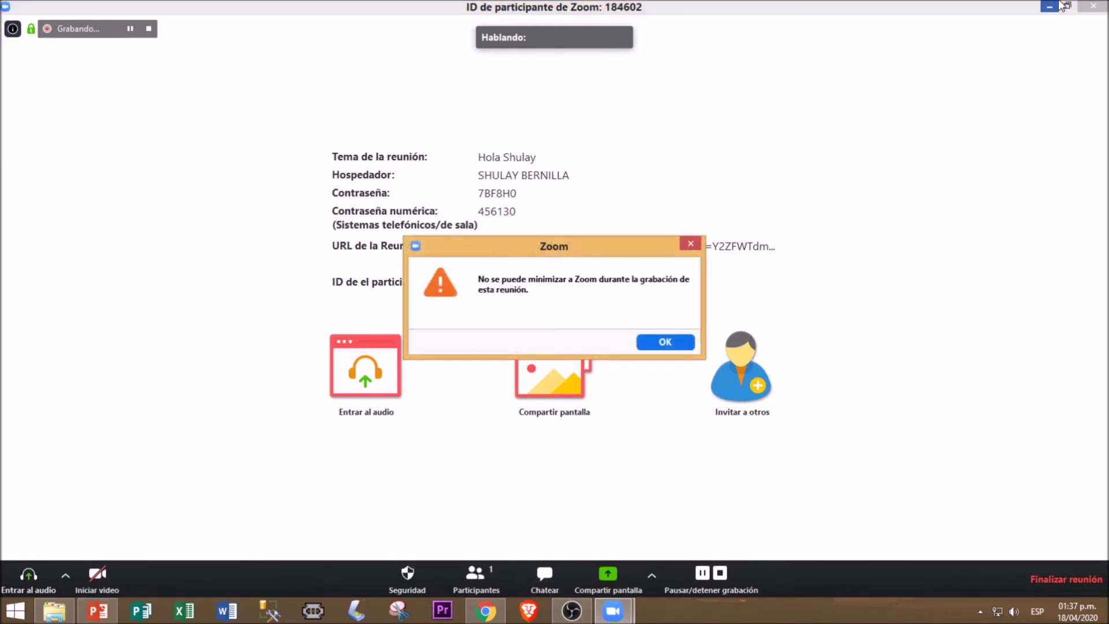
{"action": "left_click", "coordinate": [690, 243]}
{"action": "left_click", "coordinate": [497, 617]}
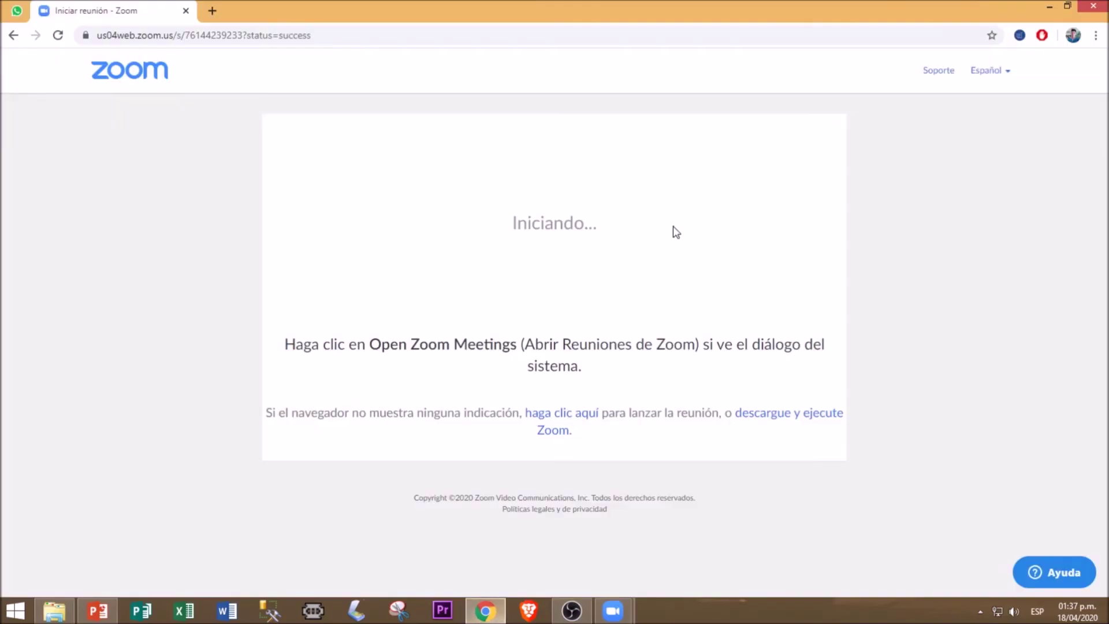
{"action": "left_click", "coordinate": [18, 10]}
{"action": "left_click", "coordinate": [521, 560]}
{"action": "key", "text": "ctrl+v"}
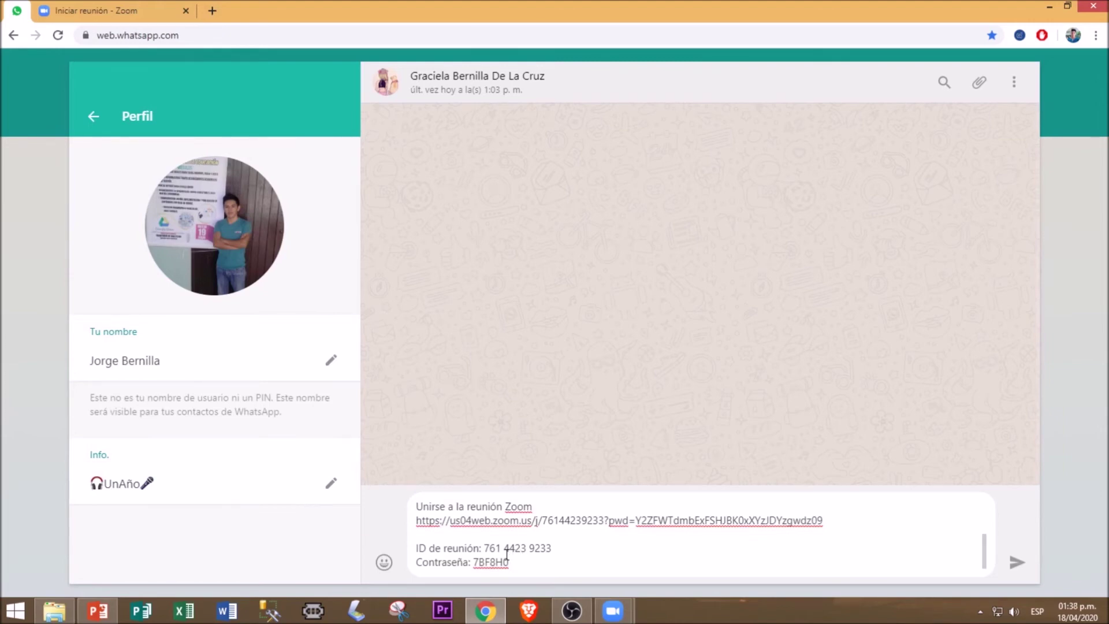
{"action": "key", "text": "Return"}
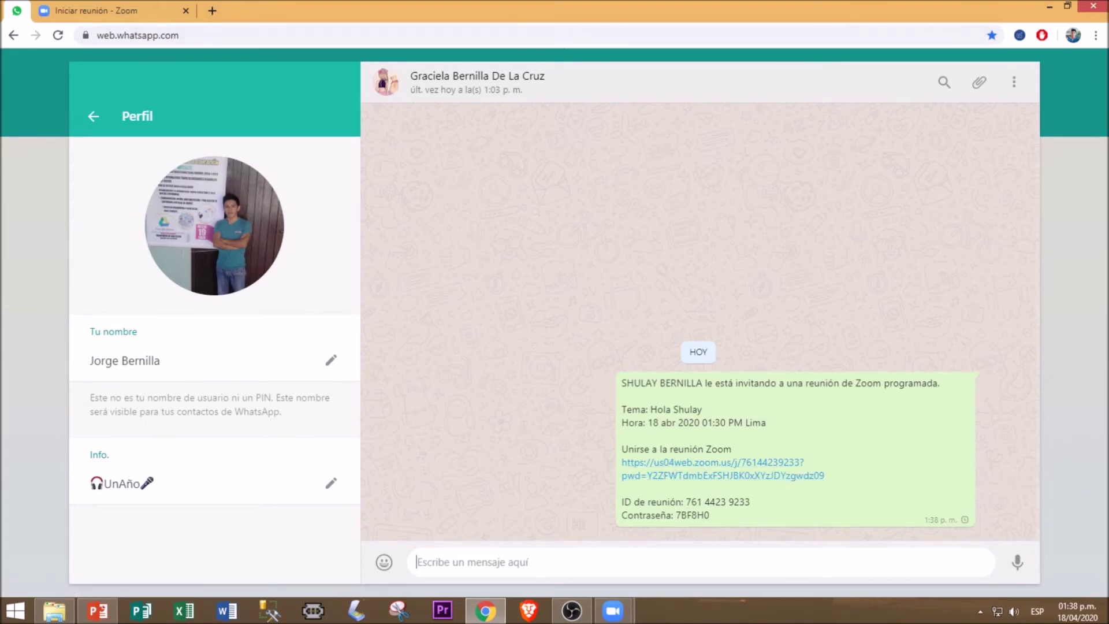
Minimise the browser and return to the running Zoom meeting window.
{"action": "left_click", "coordinate": [1051, 6]}
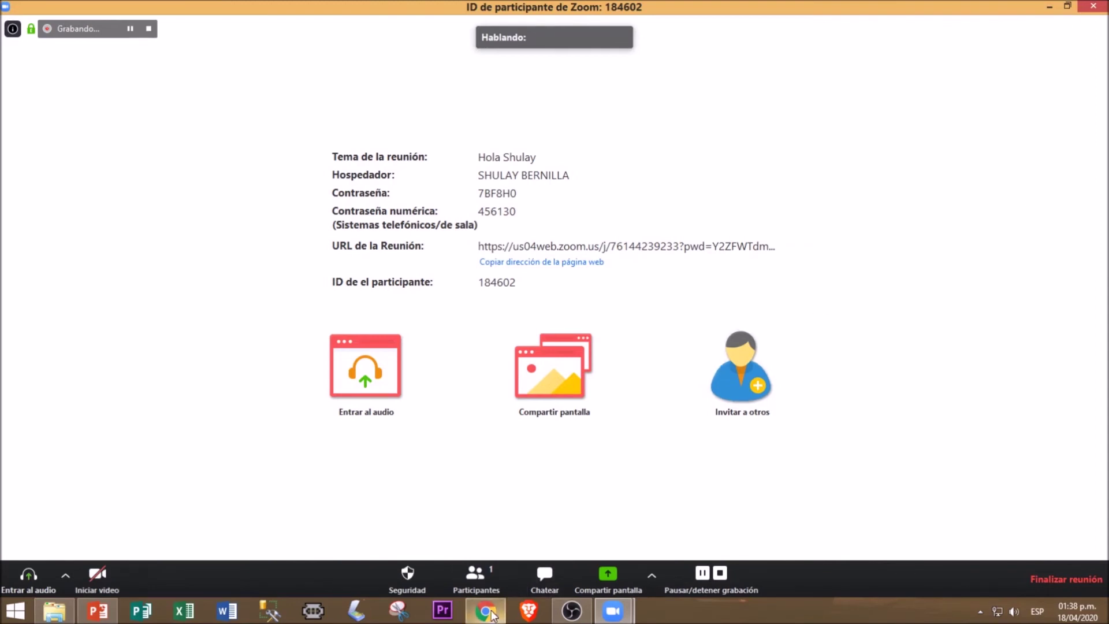
{"action": "mouse_move", "coordinate": [493, 617]}
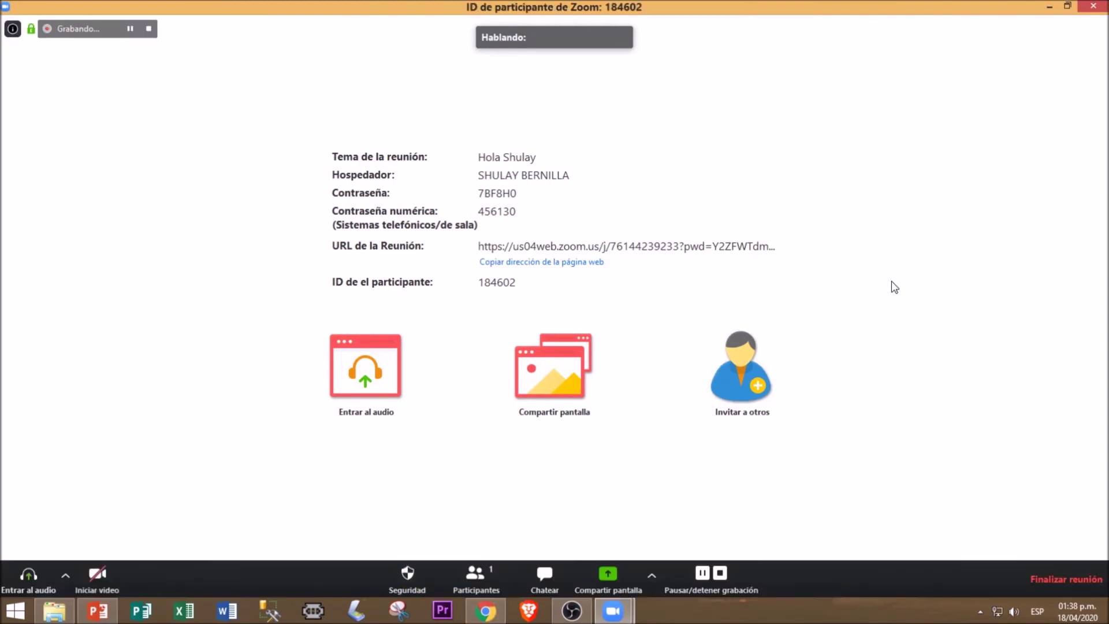
{"action": "left_click", "coordinate": [485, 610]}
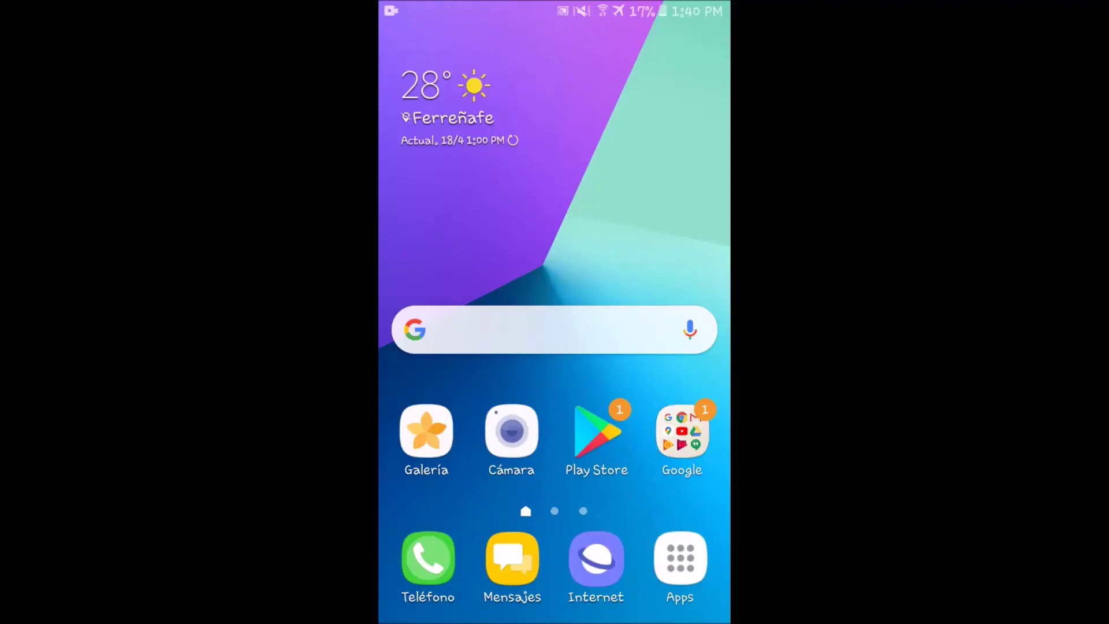
On the phone, open the Zoom app, view its Reuniones section, and return to Reunión y Chat.
{"action": "left_click", "coordinate": [680, 558]}
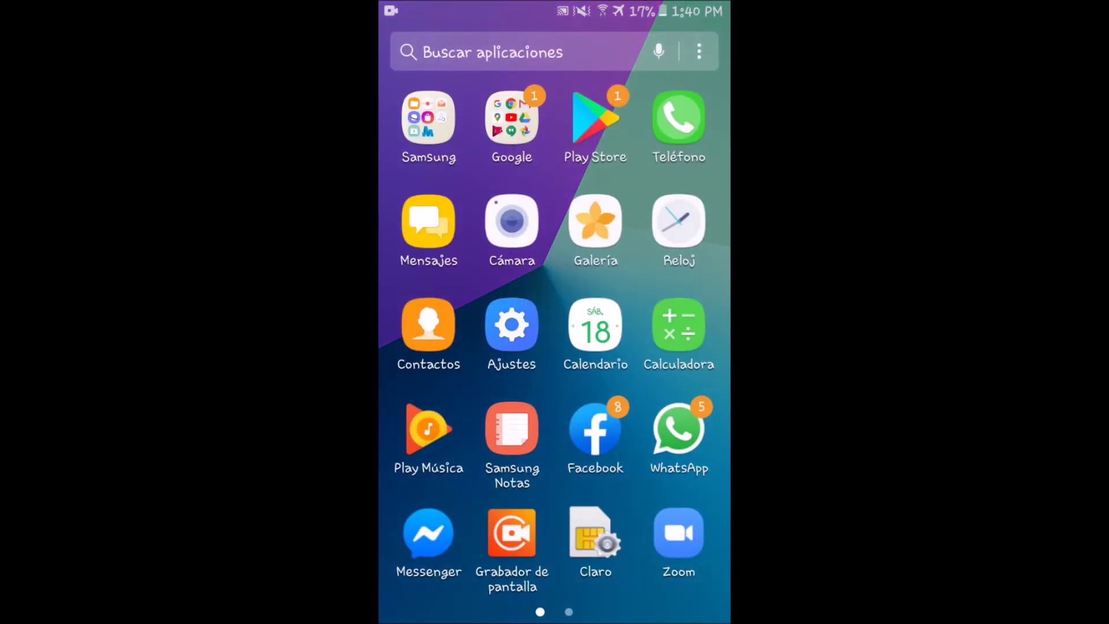
{"action": "key", "text": "Escape"}
{"action": "left_click", "coordinate": [679, 558]}
{"action": "left_click", "coordinate": [678, 532]}
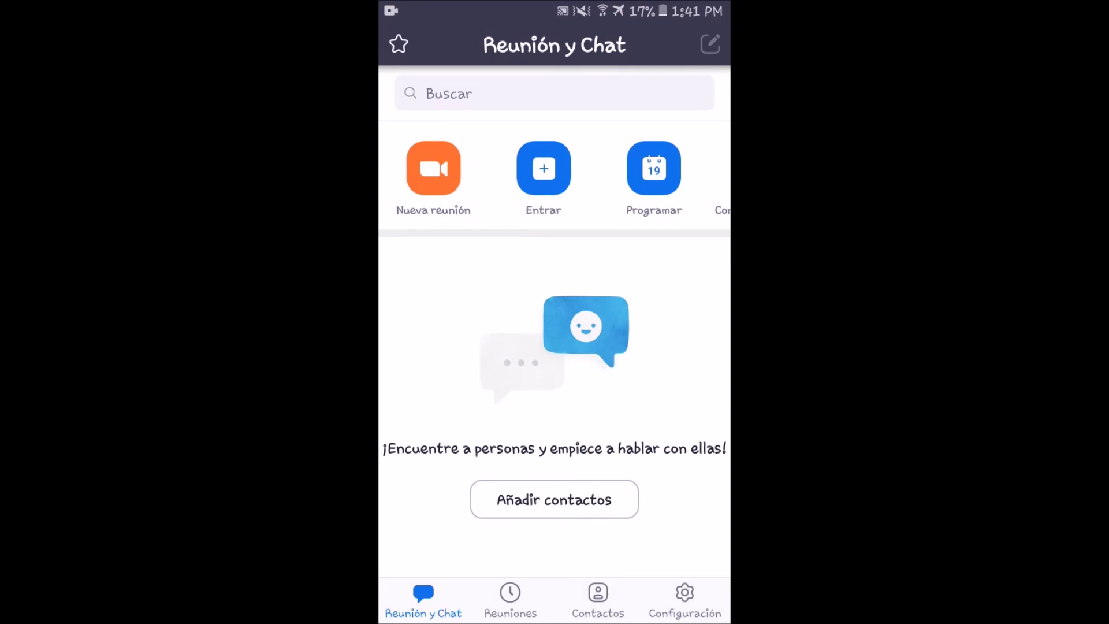
{"action": "left_click", "coordinate": [510, 601]}
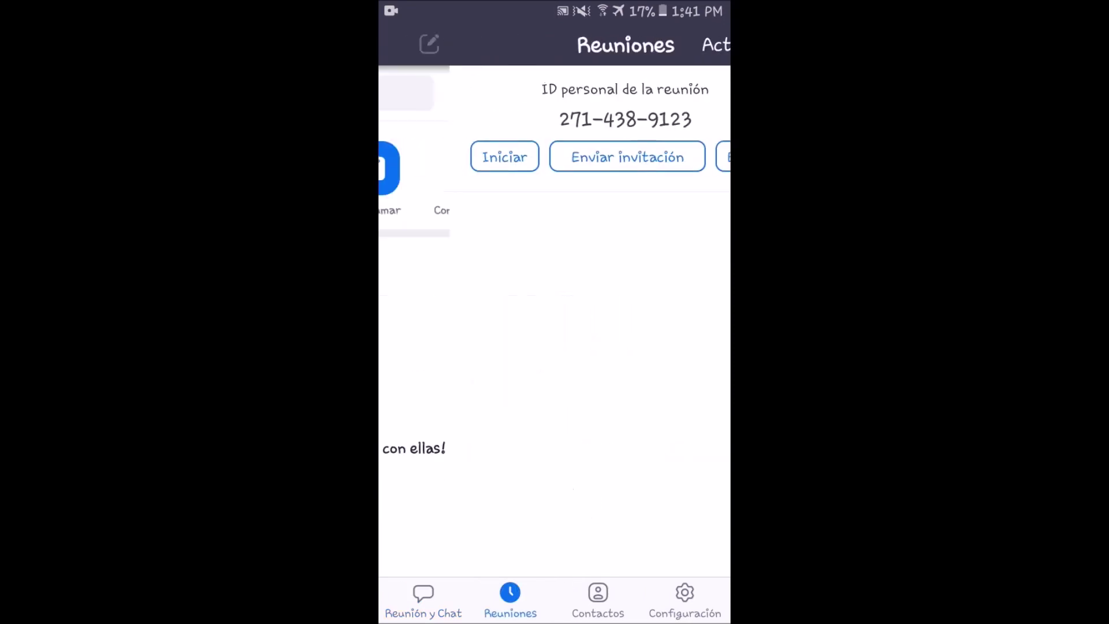
{"action": "left_click", "coordinate": [424, 600]}
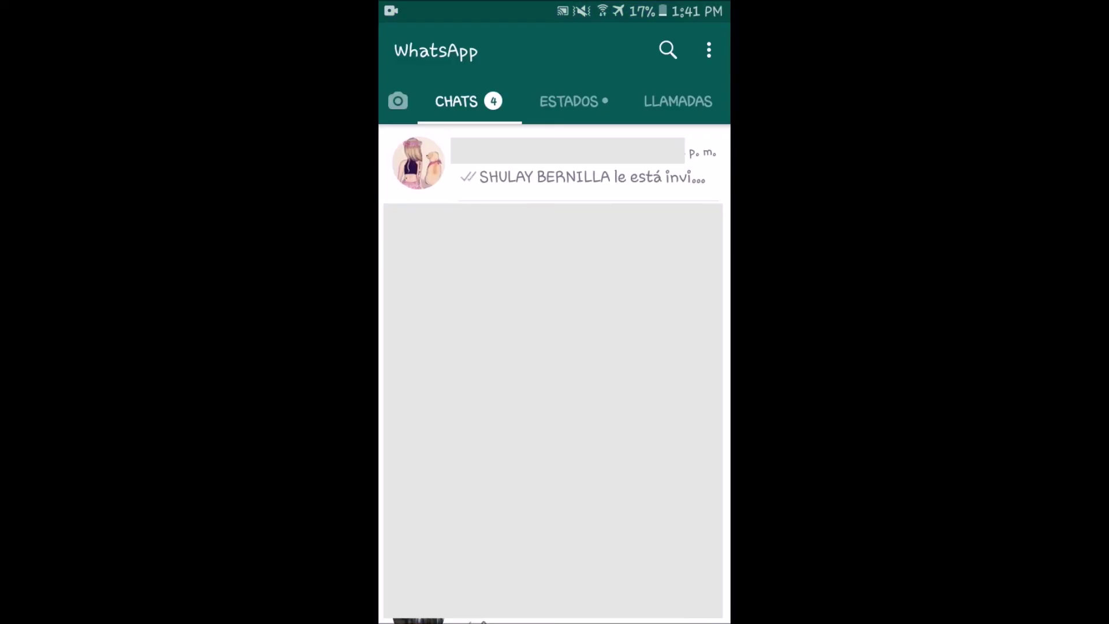
On the phone, open the WhatsApp chat with the invitation and follow its meeting link to join through Zoom.
{"action": "left_click", "coordinate": [583, 168]}
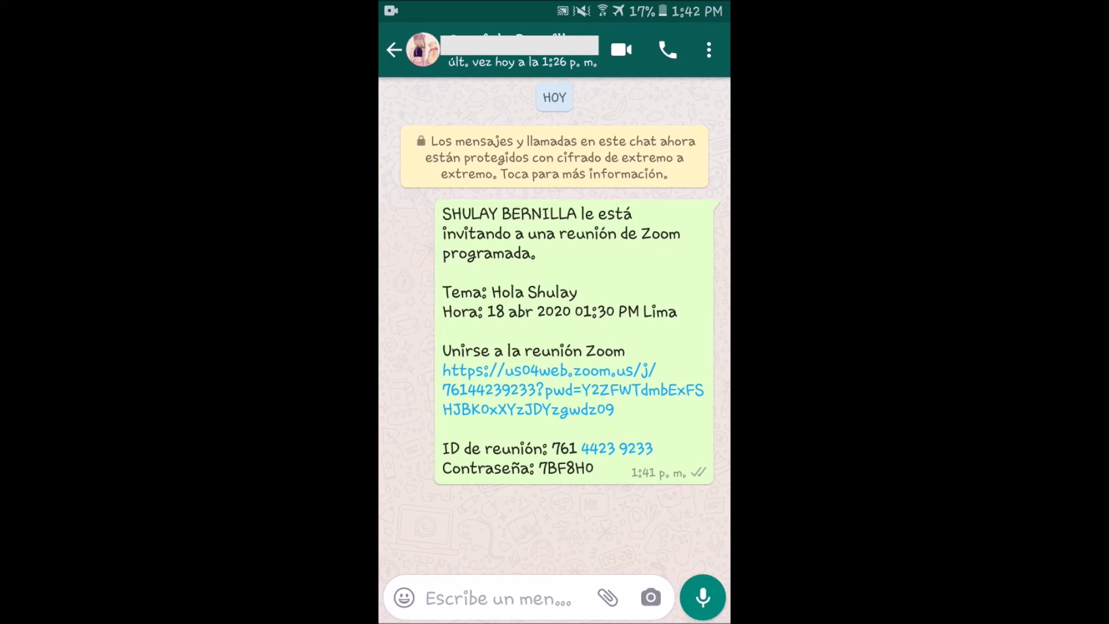
{"action": "left_click", "coordinate": [549, 390]}
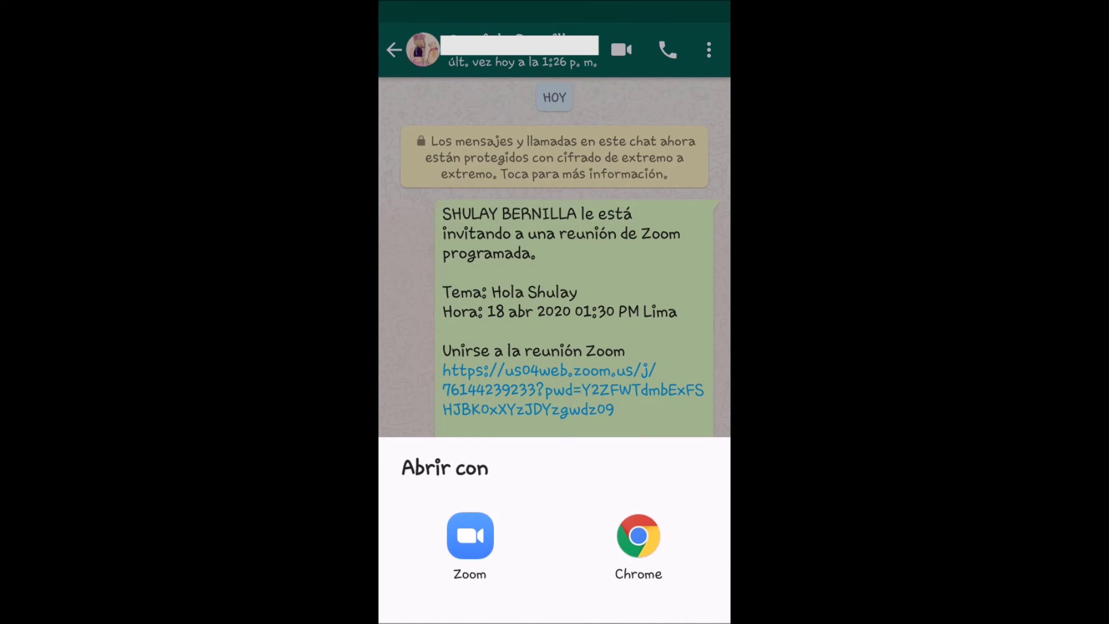
{"action": "key", "text": "Escape"}
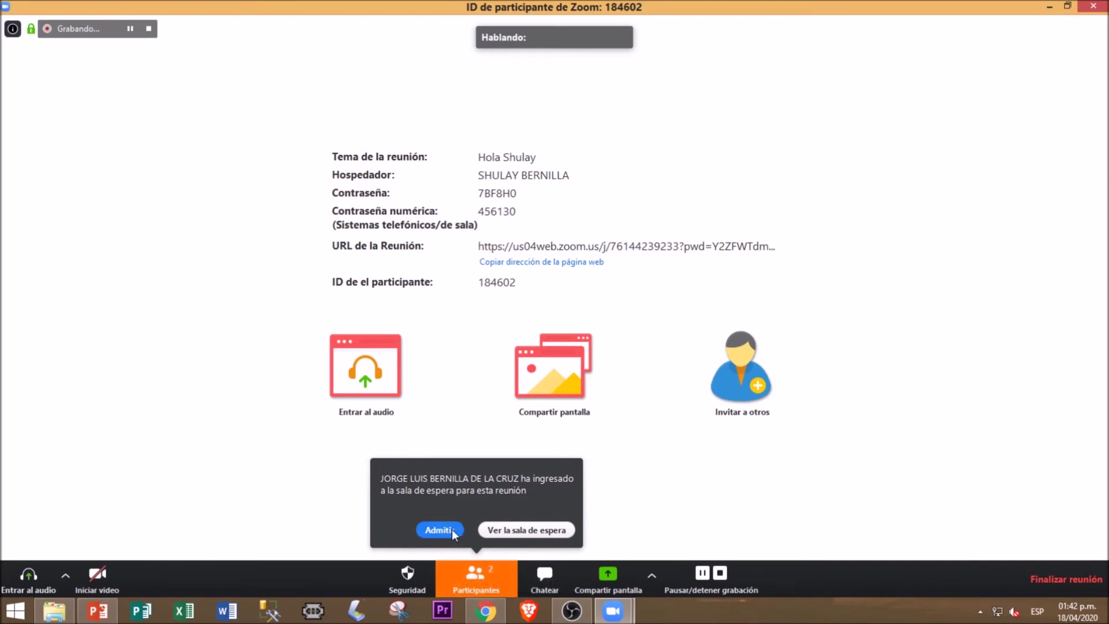
On the computer, admit the waiting participant to the meeting from the participant list and close the list.
{"action": "left_click", "coordinate": [477, 570]}
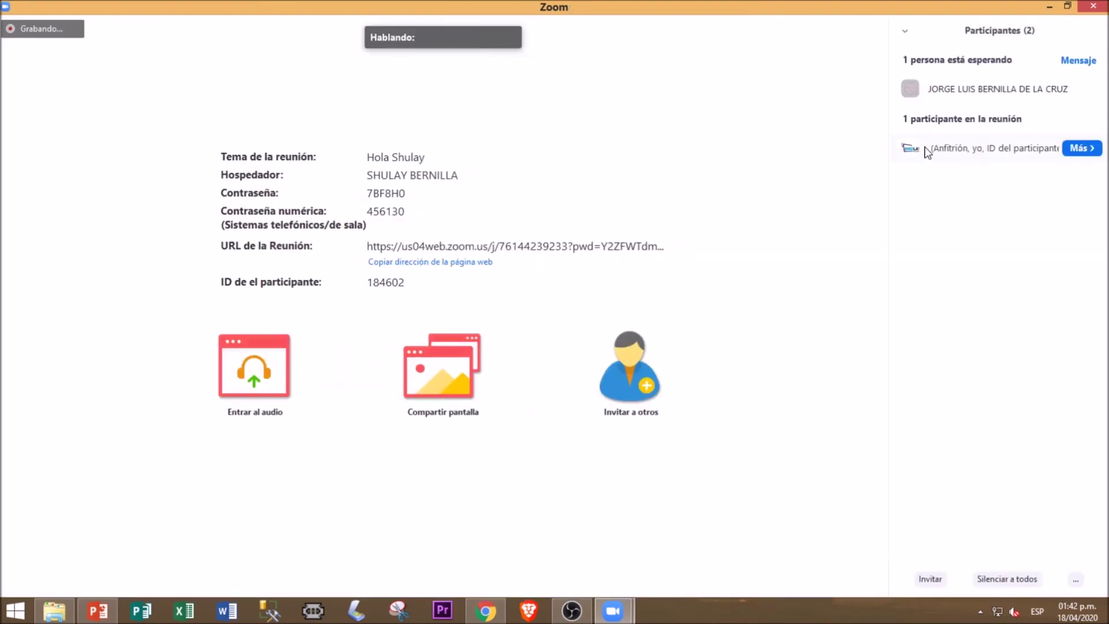
{"action": "mouse_move", "coordinate": [943, 103]}
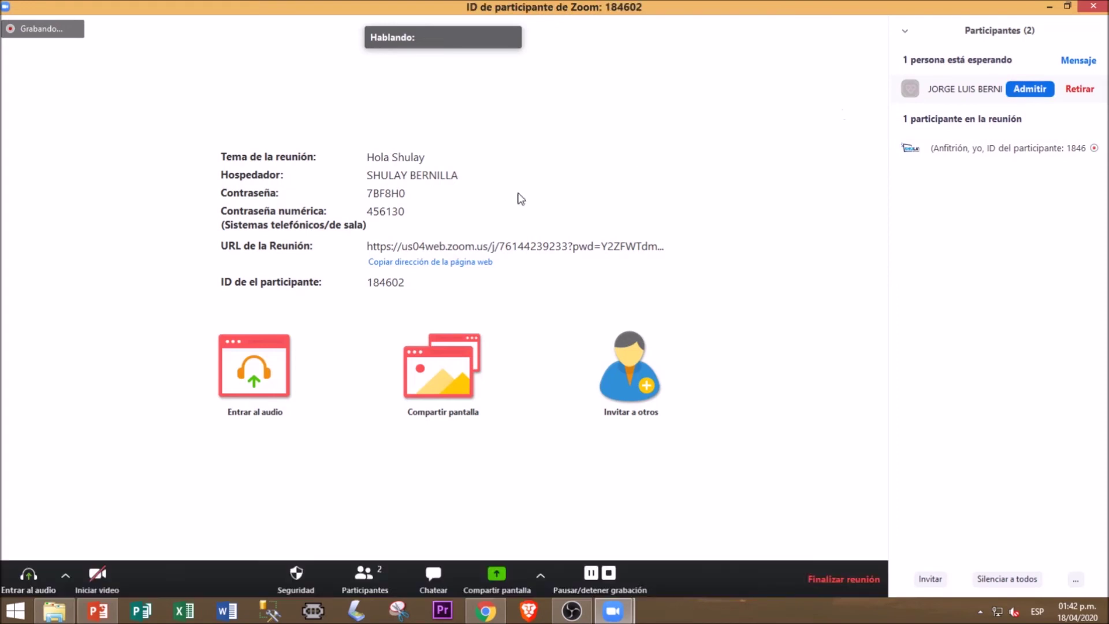
{"action": "left_click", "coordinate": [1025, 91]}
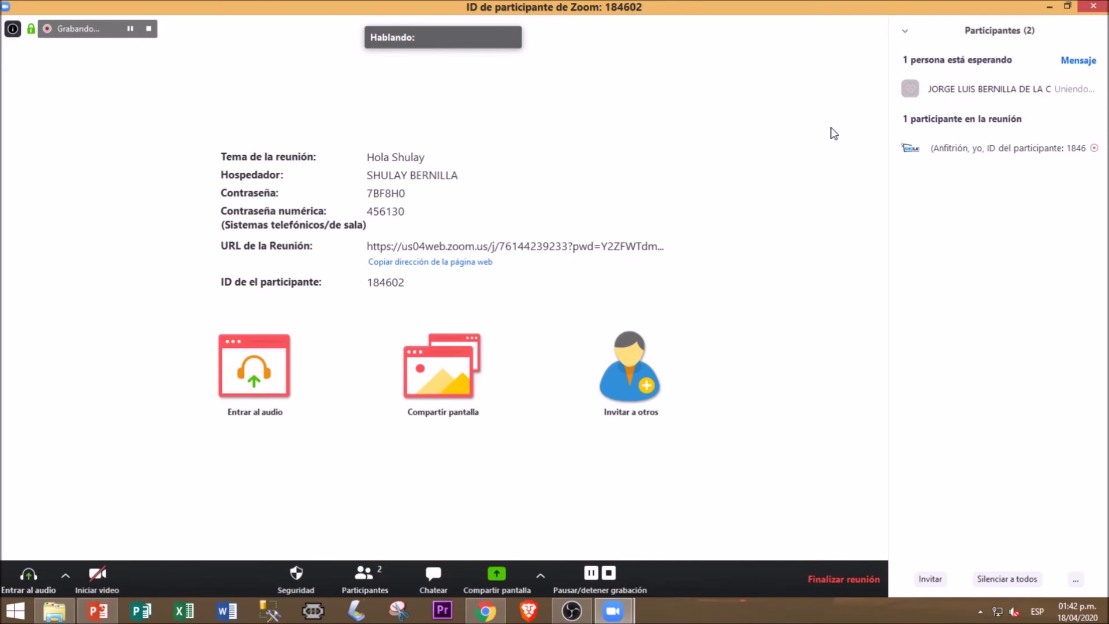
{"action": "left_click", "coordinate": [907, 31]}
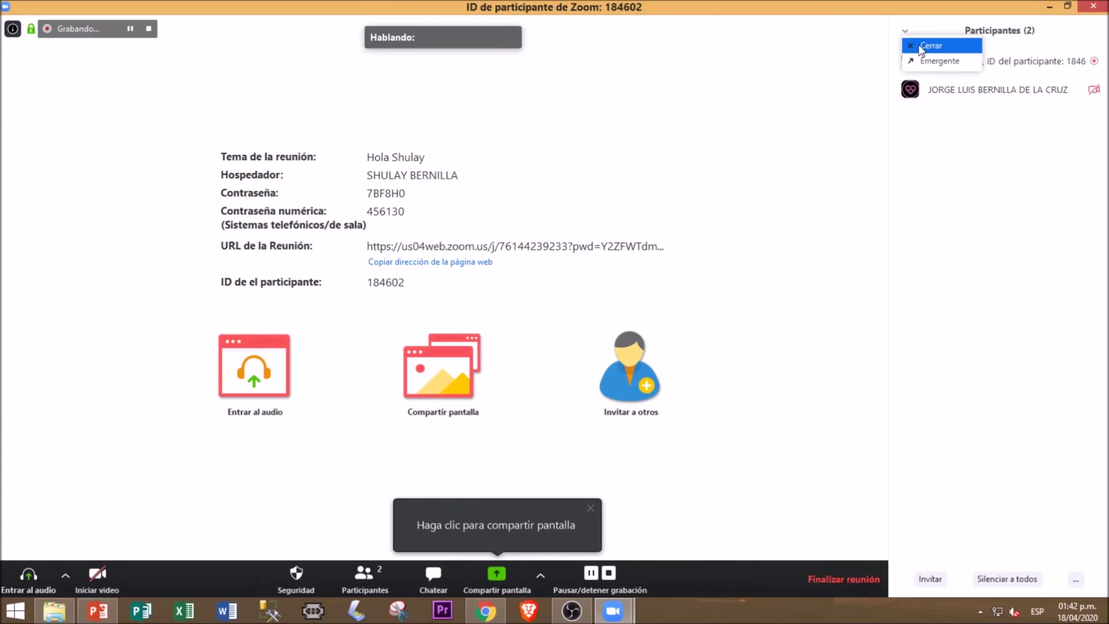
{"action": "left_click", "coordinate": [924, 45]}
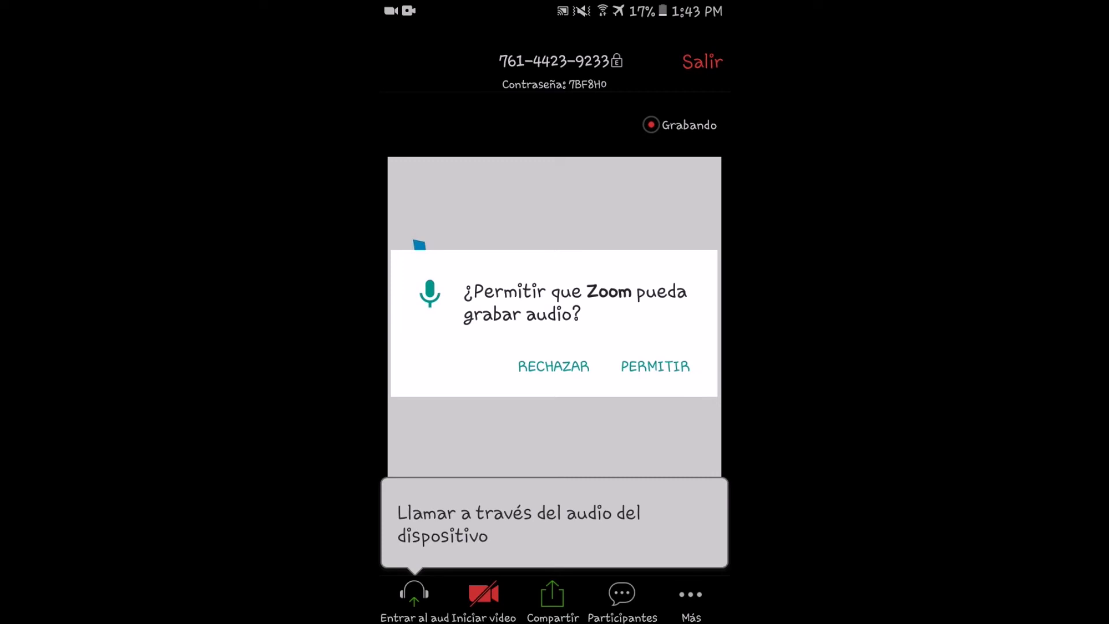
On the phone, allow Zoom to record audio.
{"action": "left_click", "coordinate": [655, 366]}
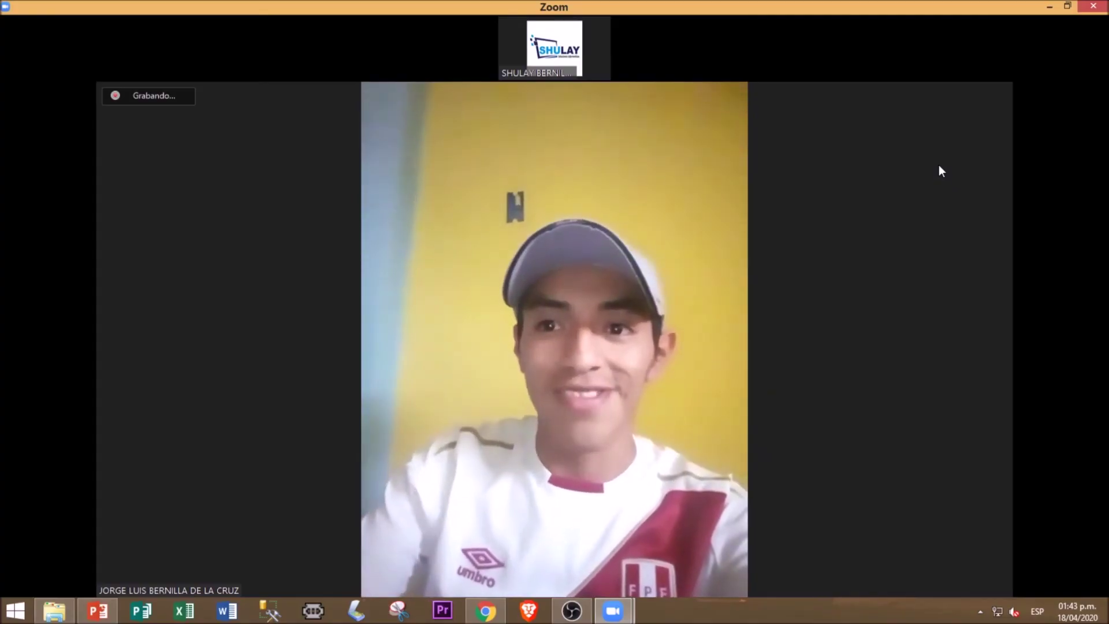
On the computer, toggle the meeting layout to gallery view and back to speaker view.
{"action": "left_click", "coordinate": [1039, 34]}
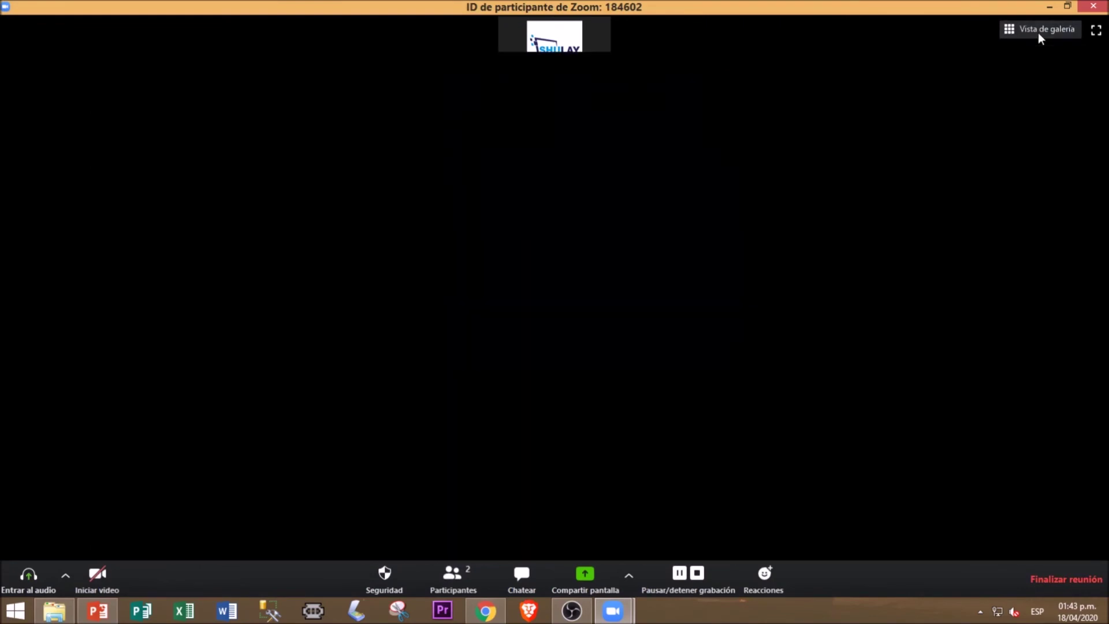
{"action": "left_click", "coordinate": [1038, 32]}
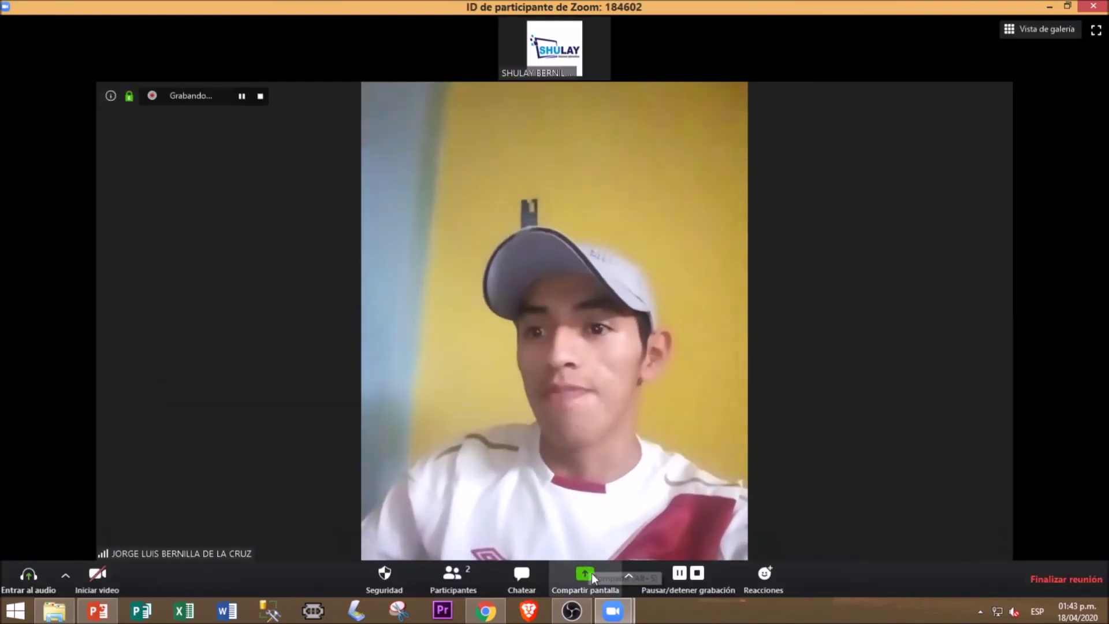
Share the entire computer screen (Pantalla) with the meeting participants.
{"action": "left_click", "coordinate": [590, 575]}
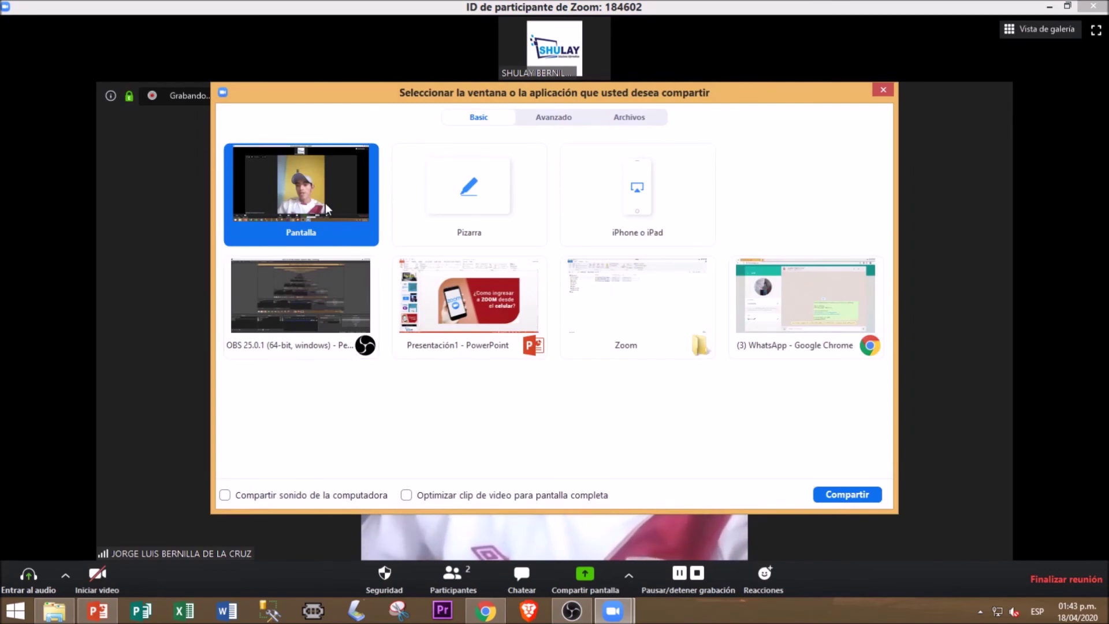
{"action": "left_click", "coordinate": [857, 494]}
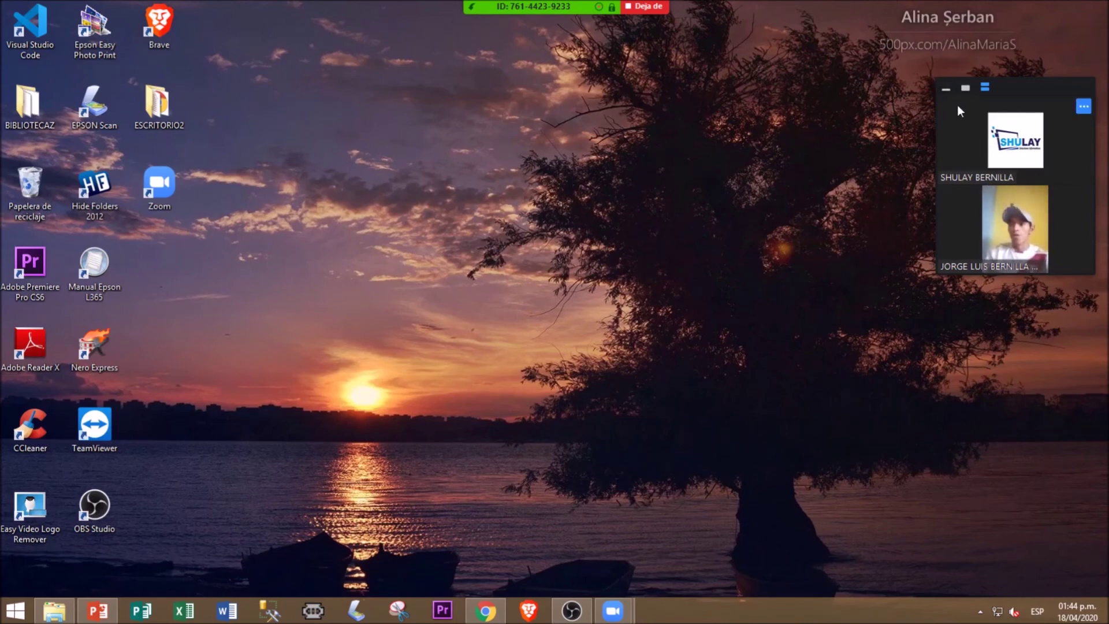
{"action": "right_click", "coordinate": [286, 146]}
{"action": "mouse_move", "coordinate": [344, 156]}
{"action": "left_click", "coordinate": [347, 181]}
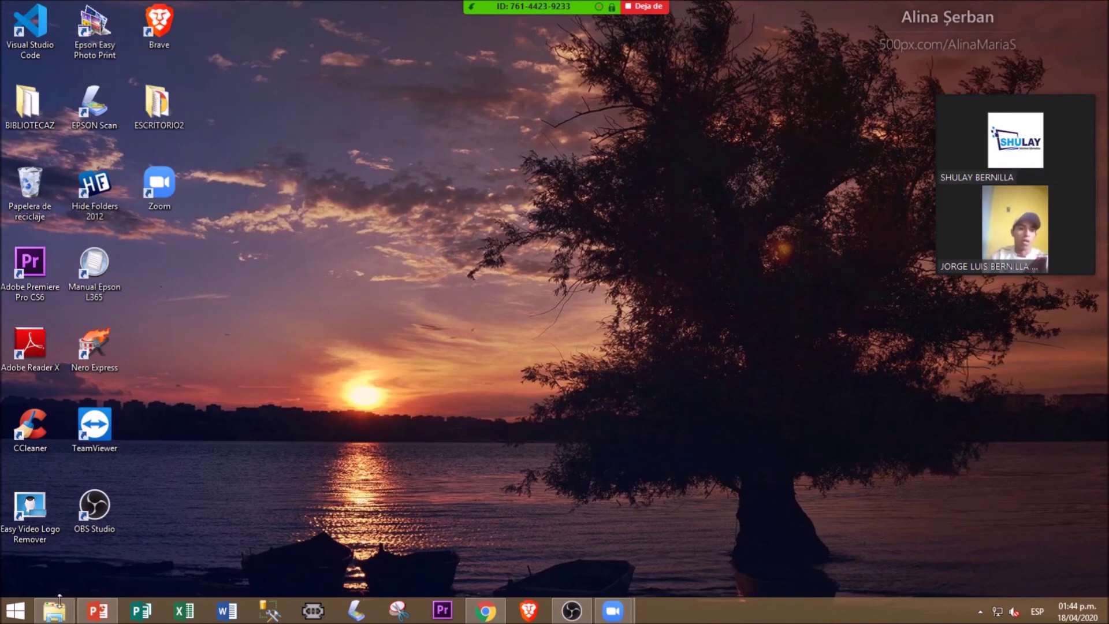
Switch to the PowerPoint presentation, run the slide show from slide 5, and exit it.
{"action": "mouse_move", "coordinate": [56, 618]}
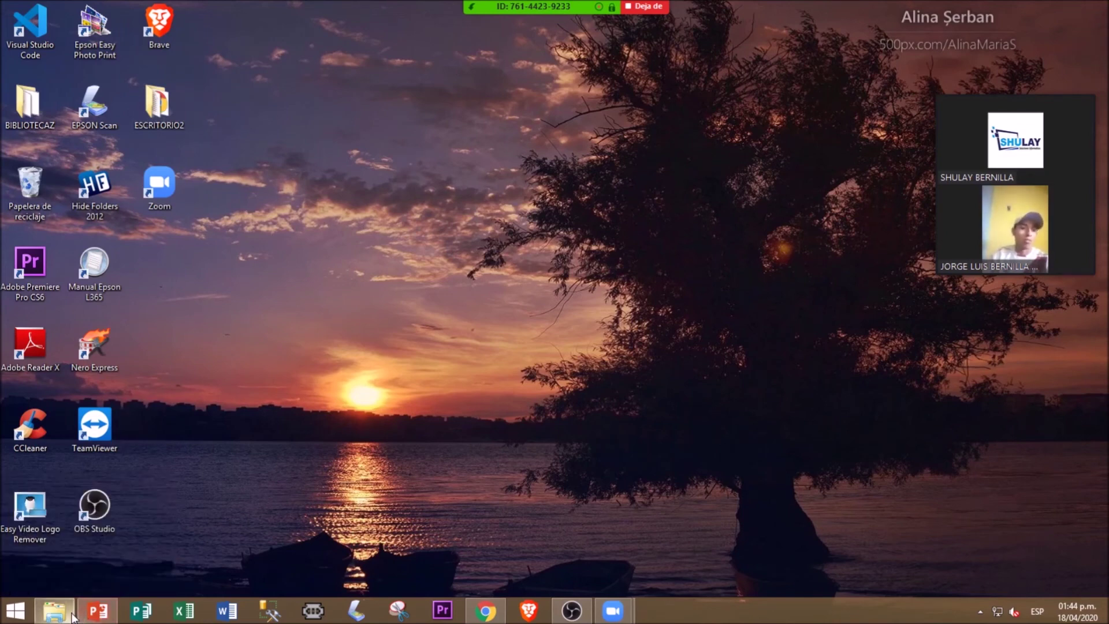
{"action": "left_click", "coordinate": [91, 617]}
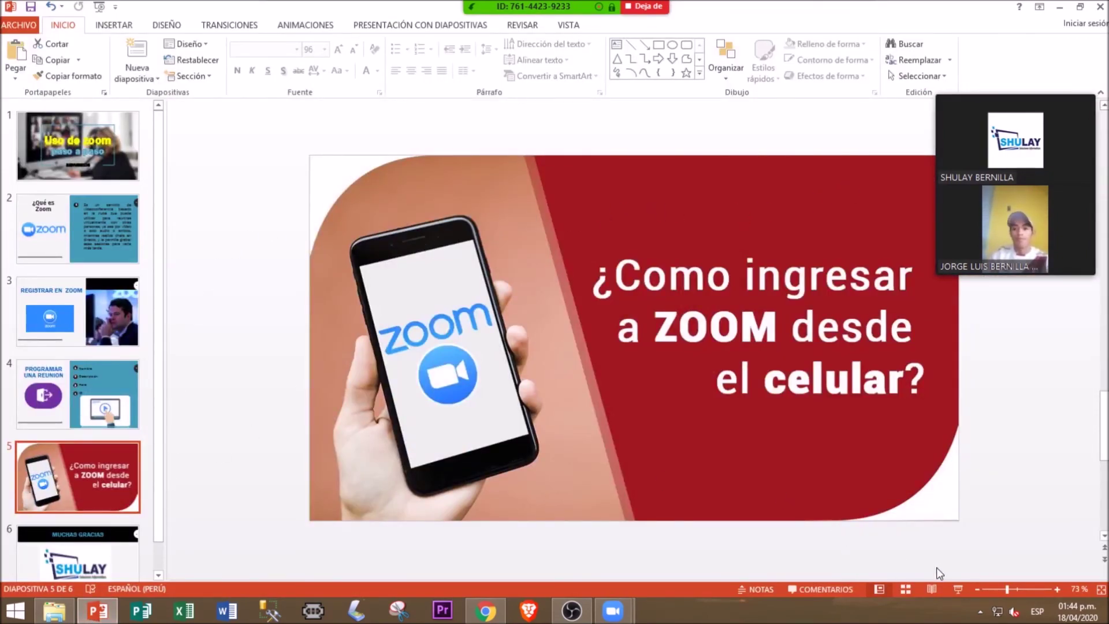
{"action": "left_click", "coordinate": [963, 588]}
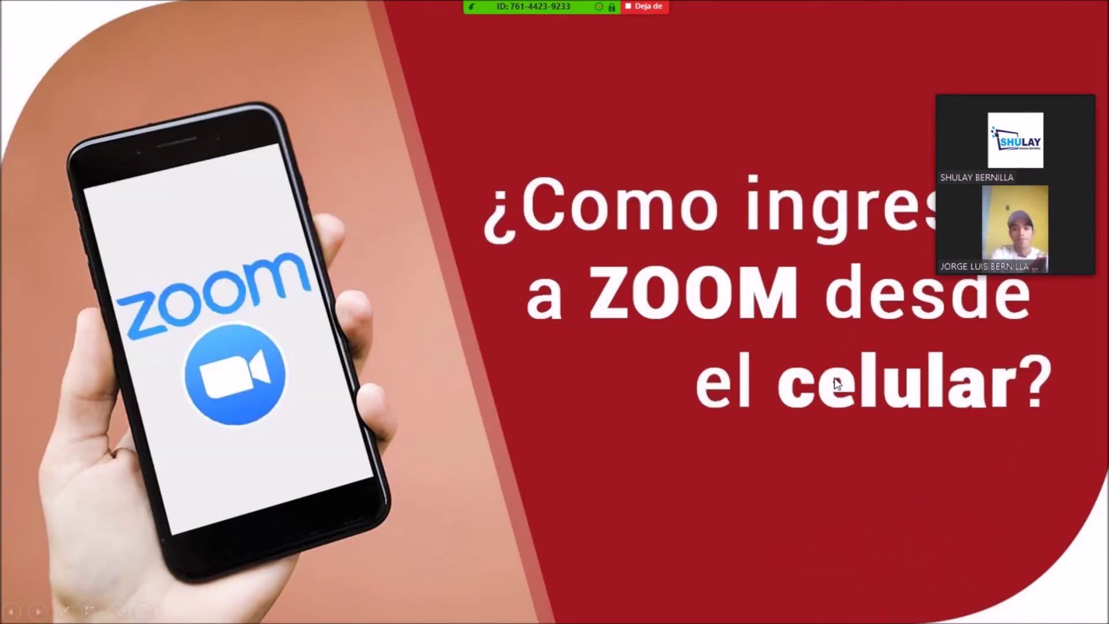
{"action": "key", "text": "Escape"}
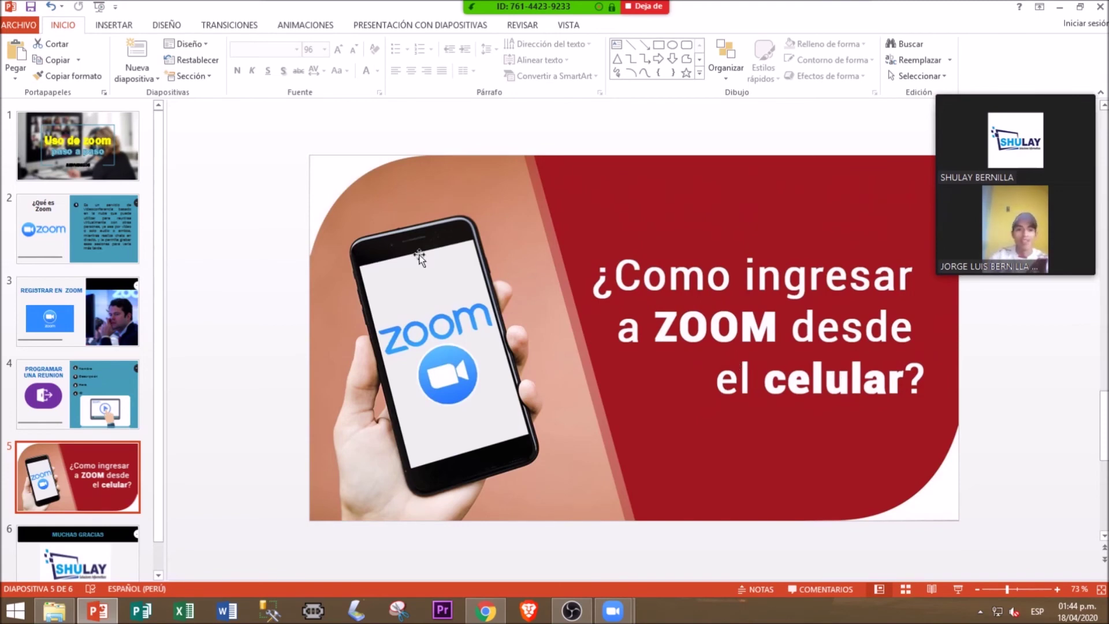
Browse the opening slides of the presentation in the editing view, starting from the title slide "Uso de zoom".
{"action": "left_click", "coordinate": [84, 141]}
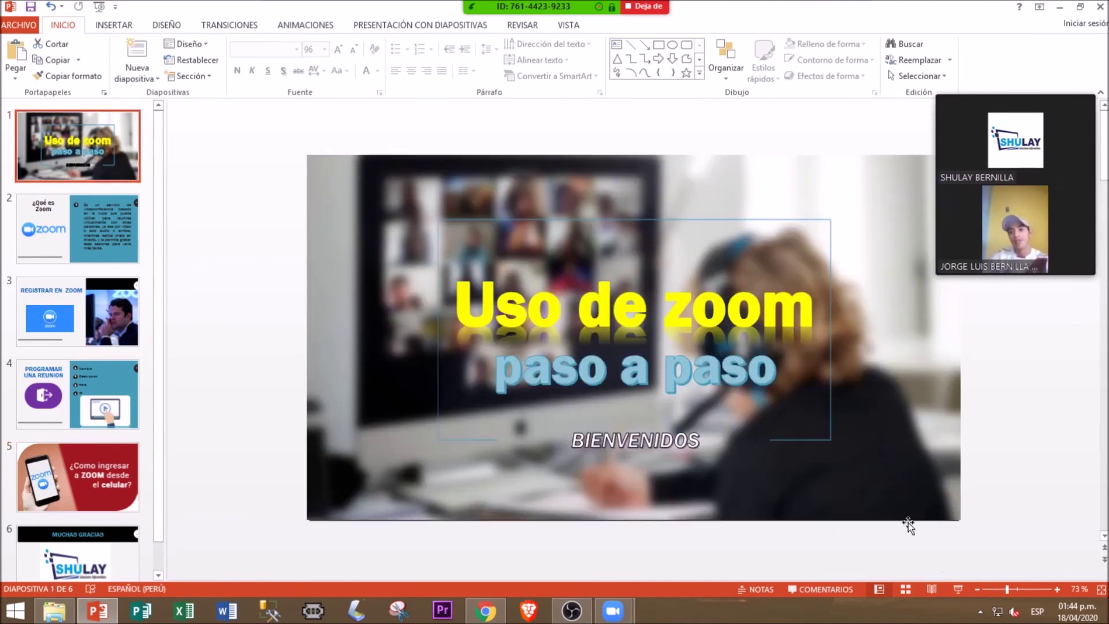
{"action": "scroll", "coordinate": [891, 504], "scroll_direction": "down", "scroll_amount": 1}
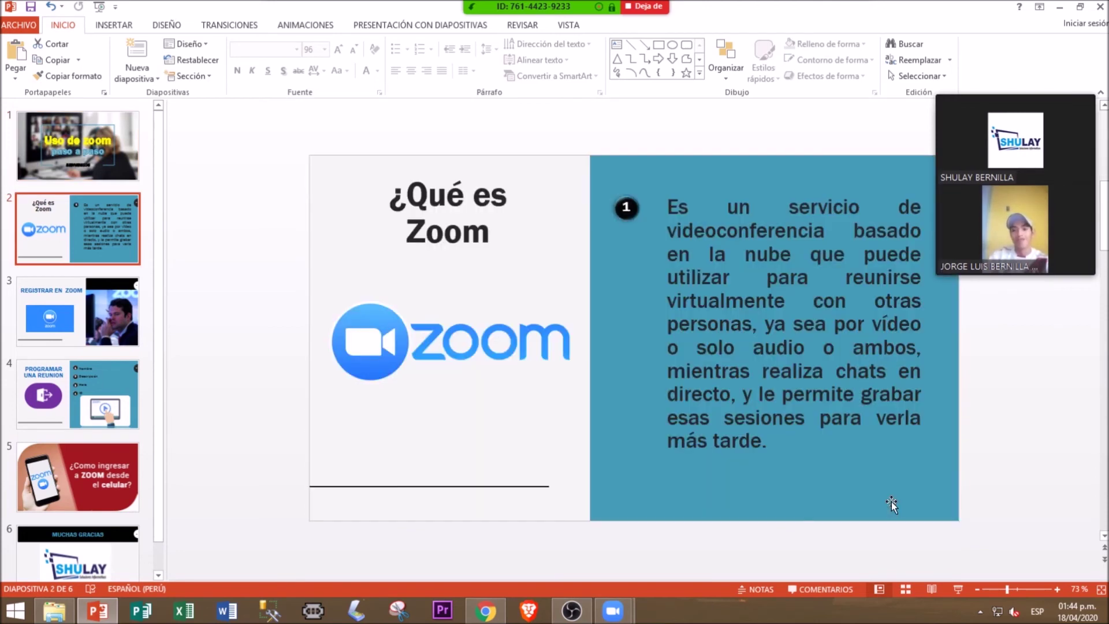
{"action": "scroll", "coordinate": [892, 502], "scroll_direction": "up", "scroll_amount": 1}
{"action": "scroll", "coordinate": [892, 502], "scroll_direction": "down", "scroll_amount": 1}
{"action": "scroll", "coordinate": [891, 502], "scroll_direction": "up", "scroll_amount": 1}
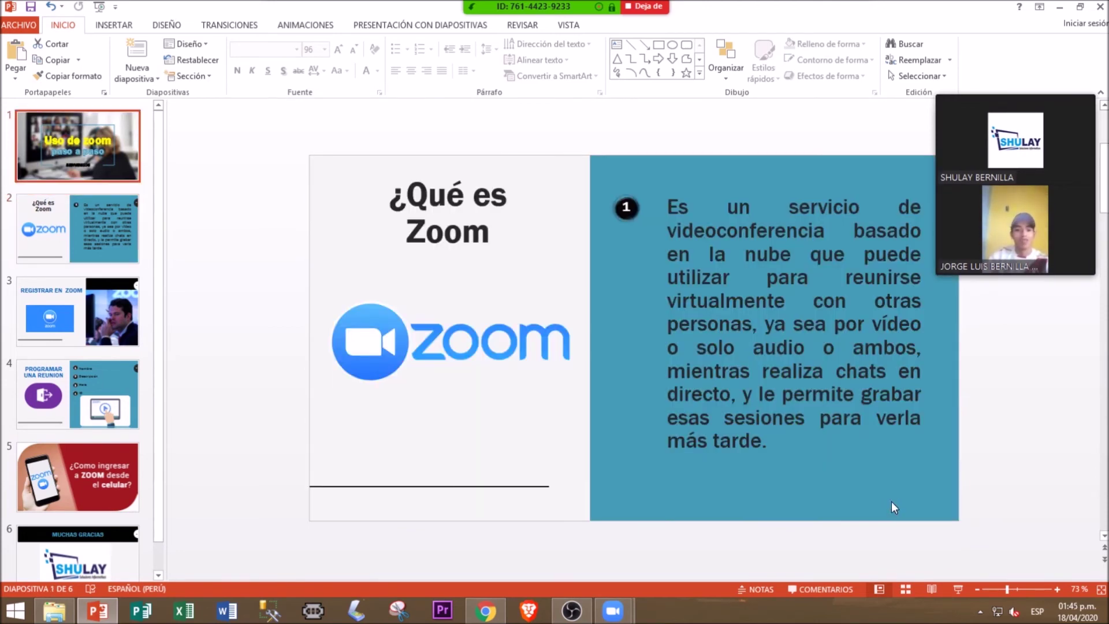
{"action": "scroll", "coordinate": [892, 501], "scroll_direction": "down", "scroll_amount": 2}
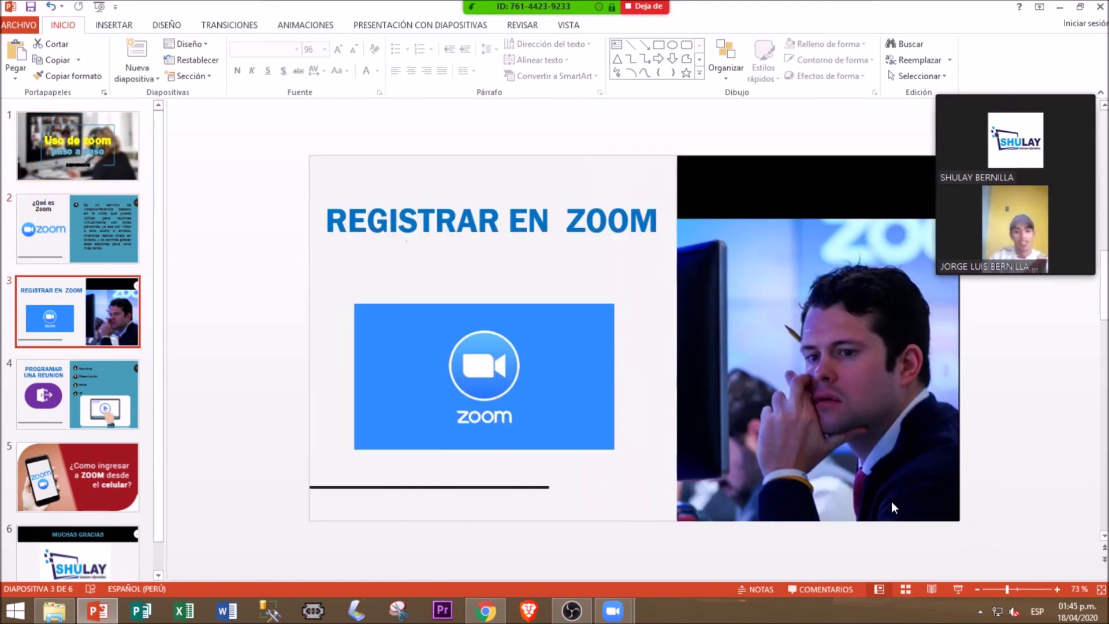
{"action": "scroll", "coordinate": [892, 501], "scroll_direction": "down", "scroll_amount": 2}
{"action": "scroll", "coordinate": [892, 501], "scroll_direction": "up", "scroll_amount": 1}
{"action": "scroll", "coordinate": [891, 501], "scroll_direction": "up", "scroll_amount": 2}
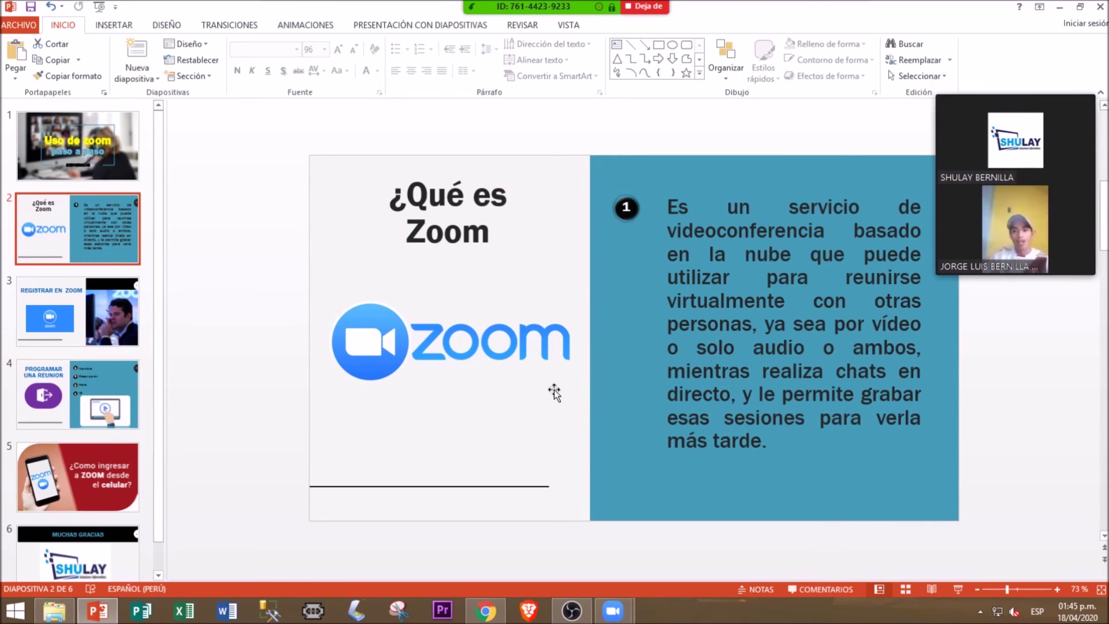
Present the slides full screen and go back from "PROGRAMAR UNA REUNION" to "REGISTRAR EN ZOOM".
{"action": "left_click", "coordinate": [84, 169]}
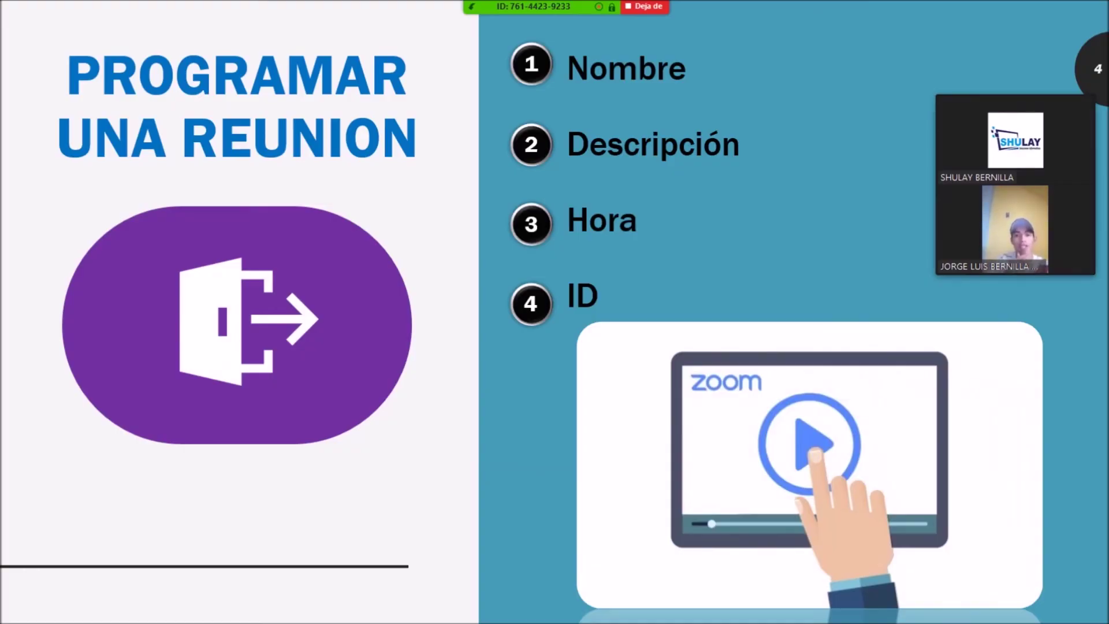
{"action": "key", "text": "Left"}
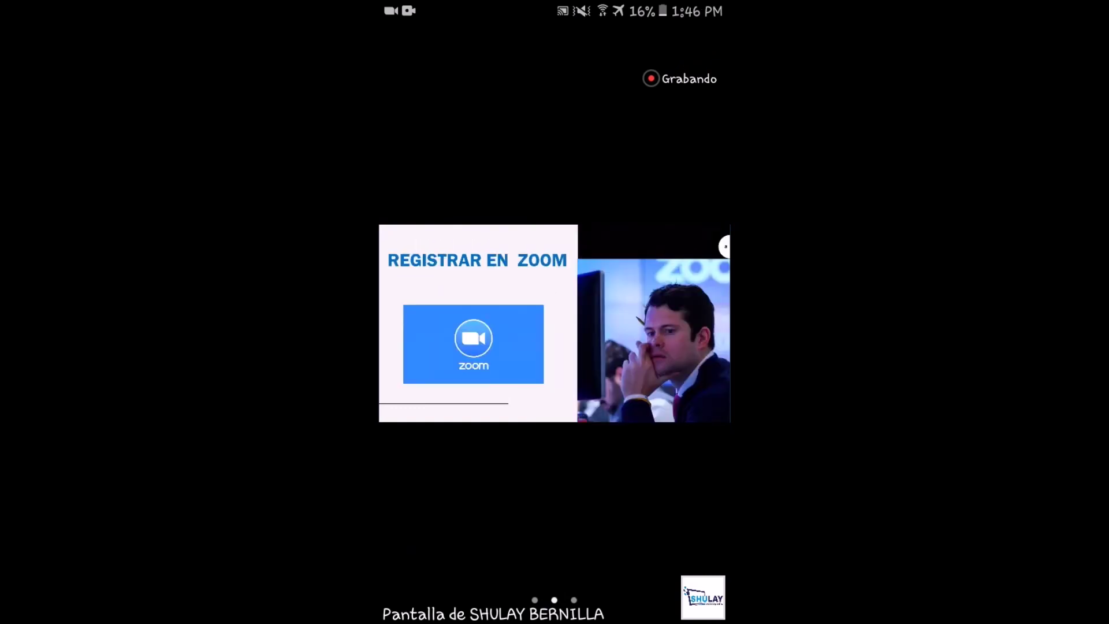
On the phone, examine the shared "PROGRAMAR UNA REUNION" slide at a larger size.
{"action": "scroll", "coordinate": [554, 324], "scroll_direction": "up", "scroll_amount": 5}
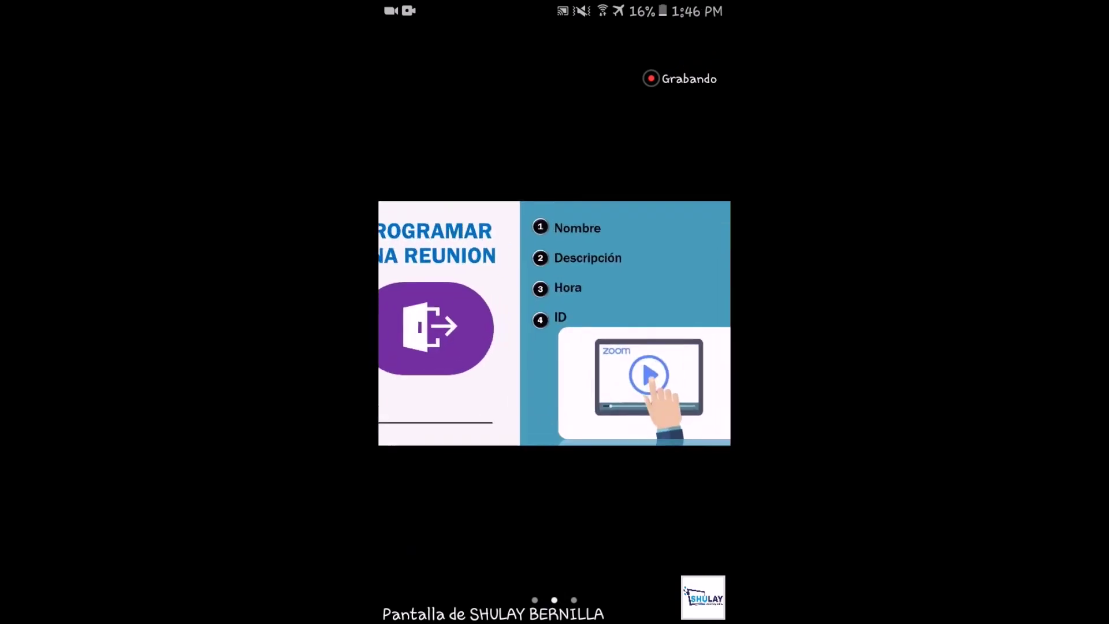
{"action": "scroll", "coordinate": [554, 324], "scroll_direction": "up", "scroll_amount": 5}
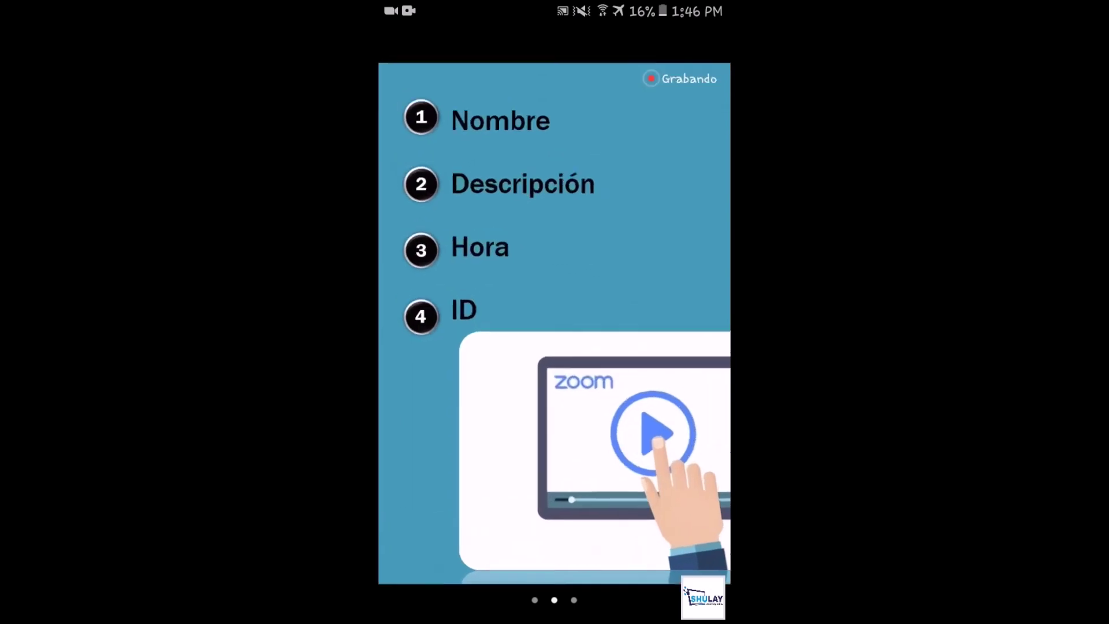
{"action": "scroll", "coordinate": [554, 323], "scroll_direction": "down", "scroll_amount": 5}
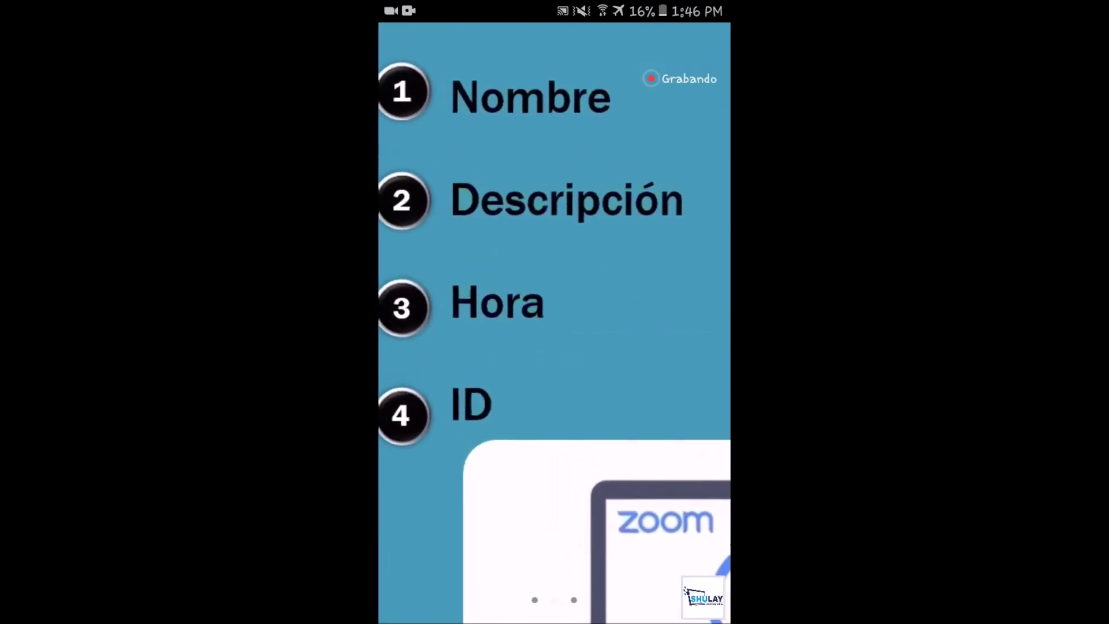
{"action": "scroll", "coordinate": [554, 324], "scroll_direction": "down", "scroll_amount": 5}
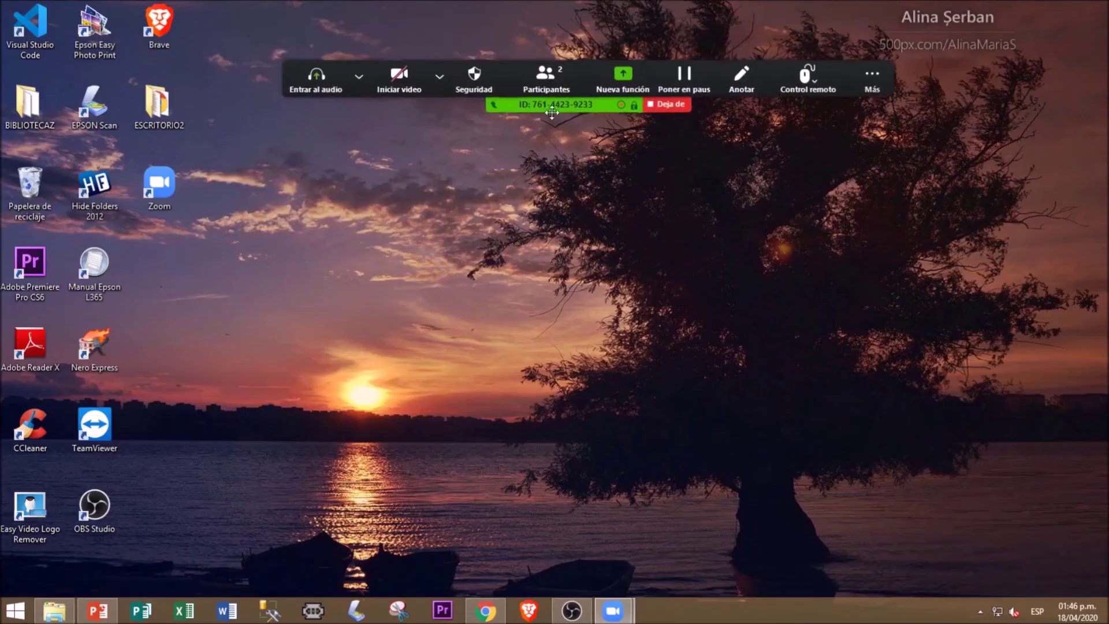
On the computer, reposition the floating meeting controls and start a new share with the Pizarra whiteboard.
{"action": "left_click_drag", "start_coordinate": [552, 104], "coordinate": [546, 186]}
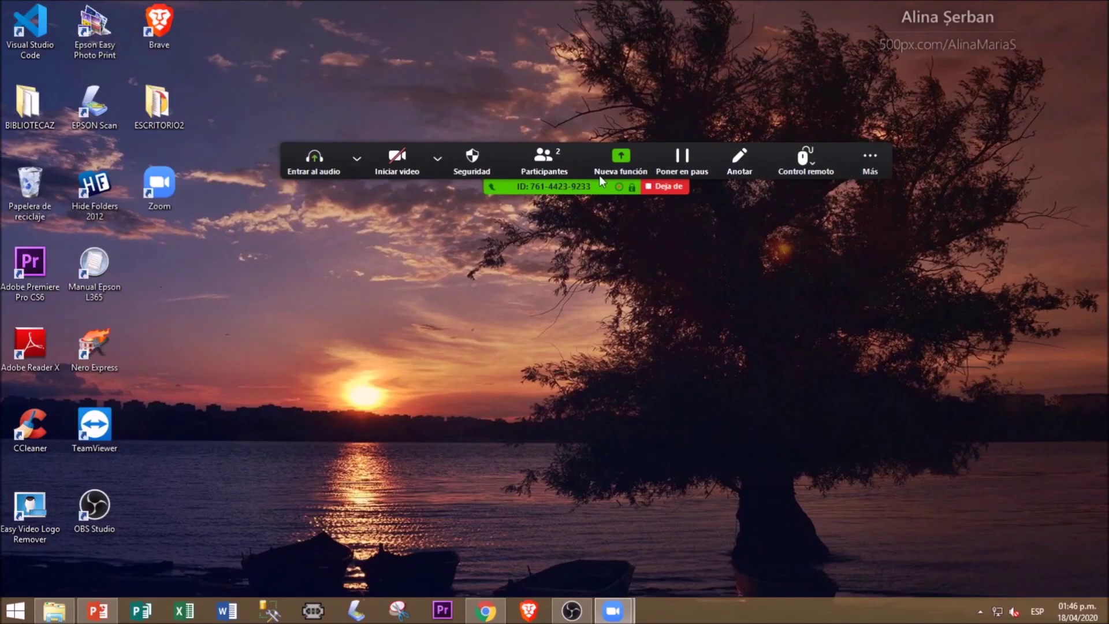
{"action": "left_click_drag", "start_coordinate": [595, 186], "coordinate": [578, 64]}
{"action": "left_click", "coordinate": [600, 43]}
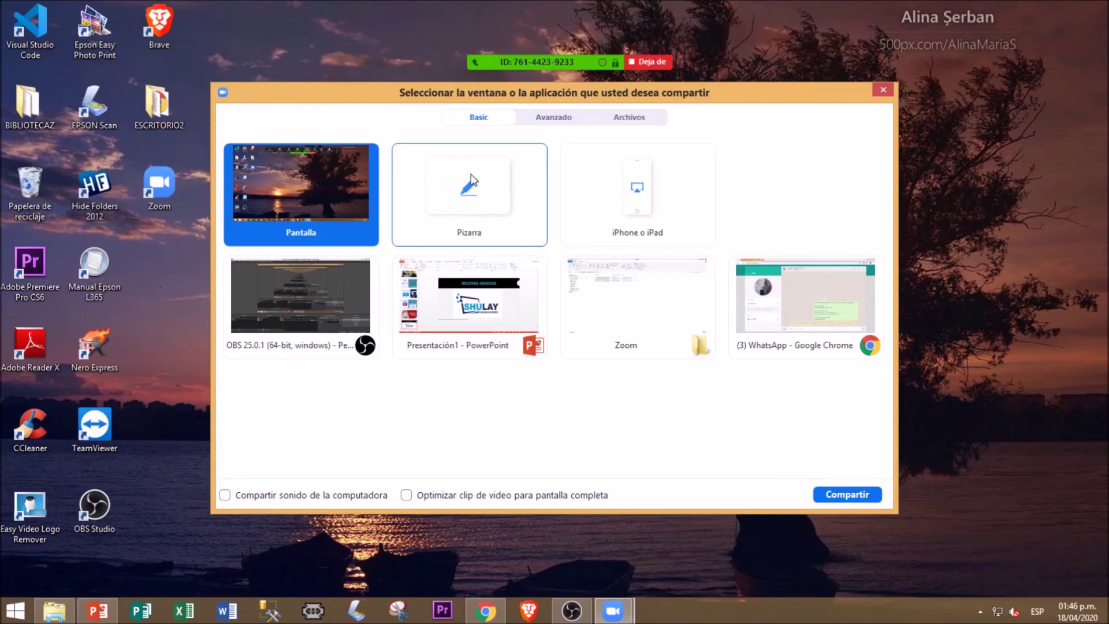
{"action": "left_click", "coordinate": [451, 177]}
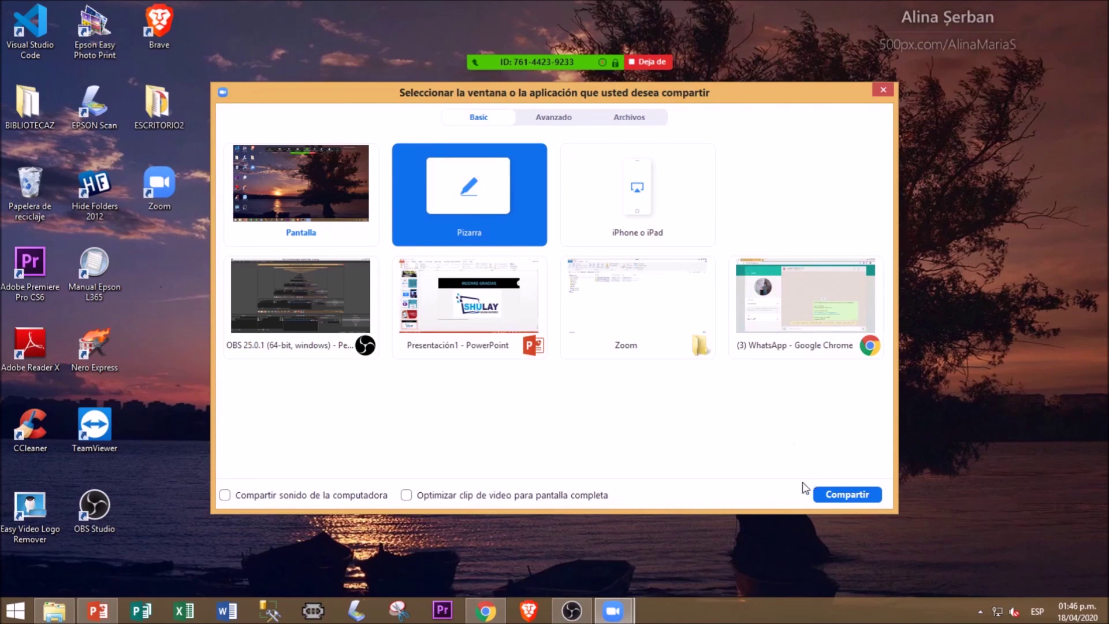
{"action": "left_click", "coordinate": [859, 498]}
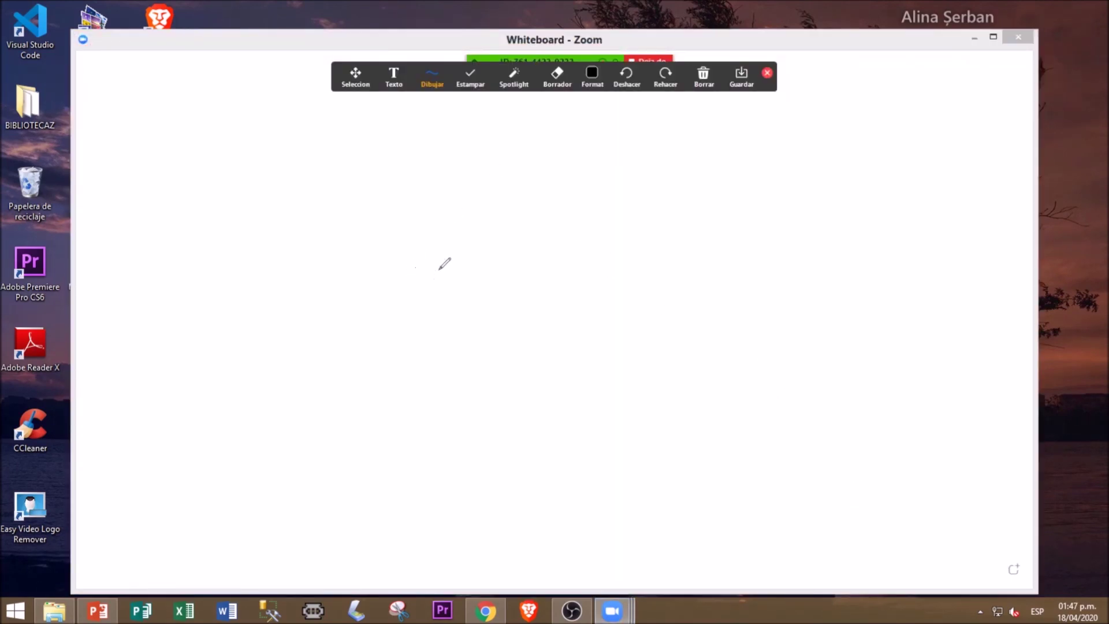
Draw freehand strokes on the shared whiteboard and remove them with the Borrador tool.
{"action": "left_click_drag", "start_coordinate": [269, 240], "coordinate": [289, 347]}
{"action": "mouse_move", "coordinate": [435, 334]}
{"action": "left_mouse_down"}
{"action": "mouse_move", "coordinate": [468, 395]}
{"action": "mouse_move", "coordinate": [459, 392]}
{"action": "left_mouse_up"}
{"action": "left_click", "coordinate": [557, 74]}
{"action": "left_click_drag", "start_coordinate": [386, 292], "coordinate": [416, 332]}
{"action": "mouse_move", "coordinate": [510, 77]}
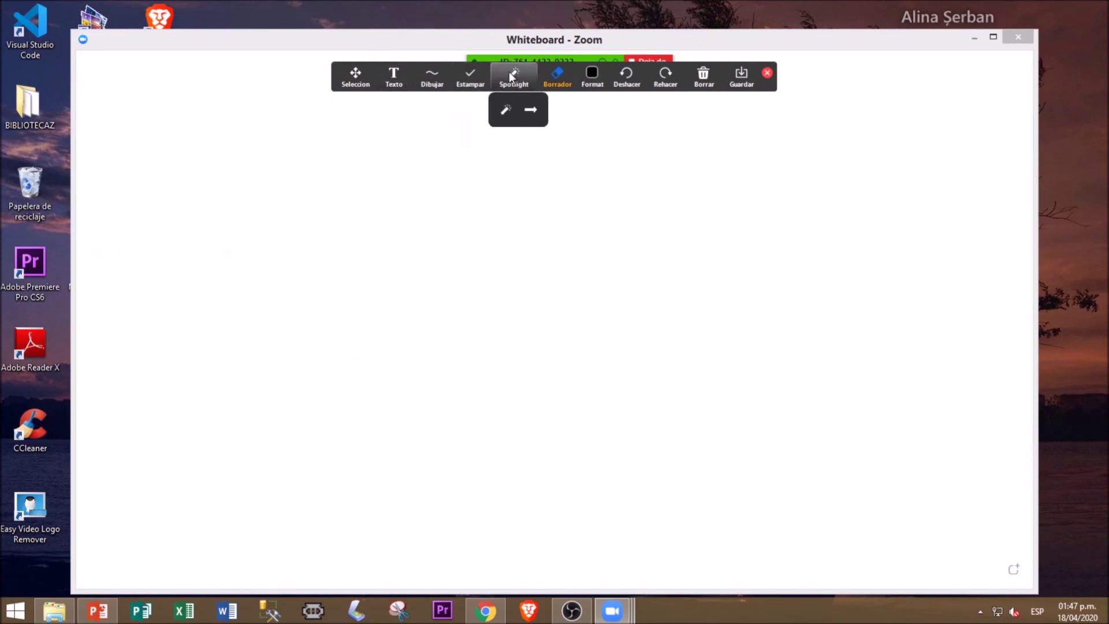
Close the whiteboard's annotation tools and start a new share of the entire screen with the Pantalla option.
{"action": "left_click", "coordinate": [767, 73]}
{"action": "left_click", "coordinate": [598, 33]}
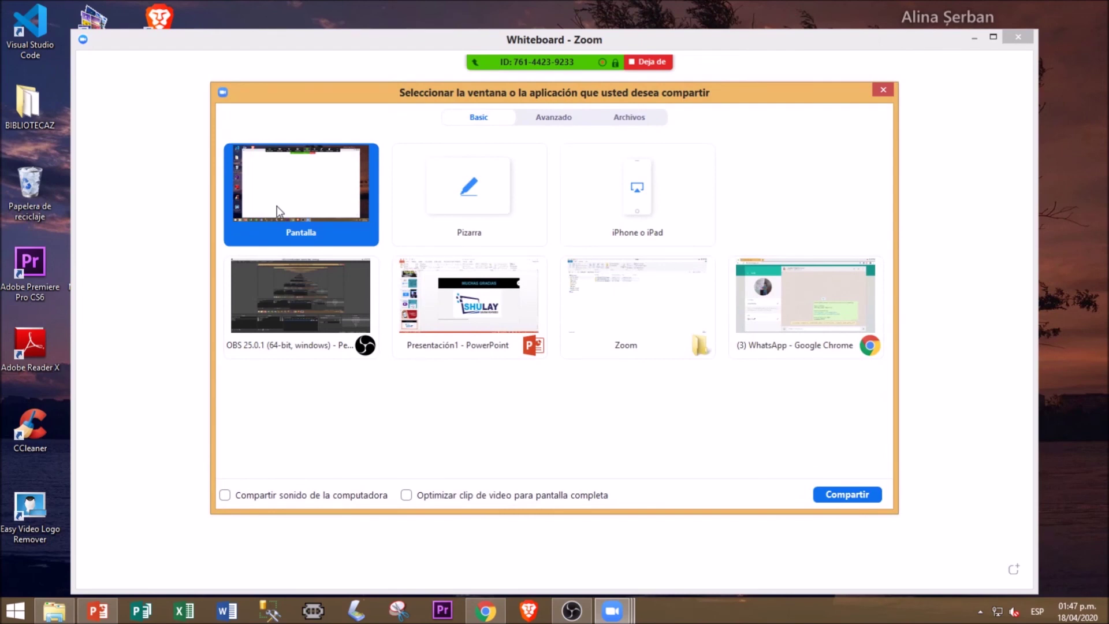
{"action": "left_click", "coordinate": [840, 497]}
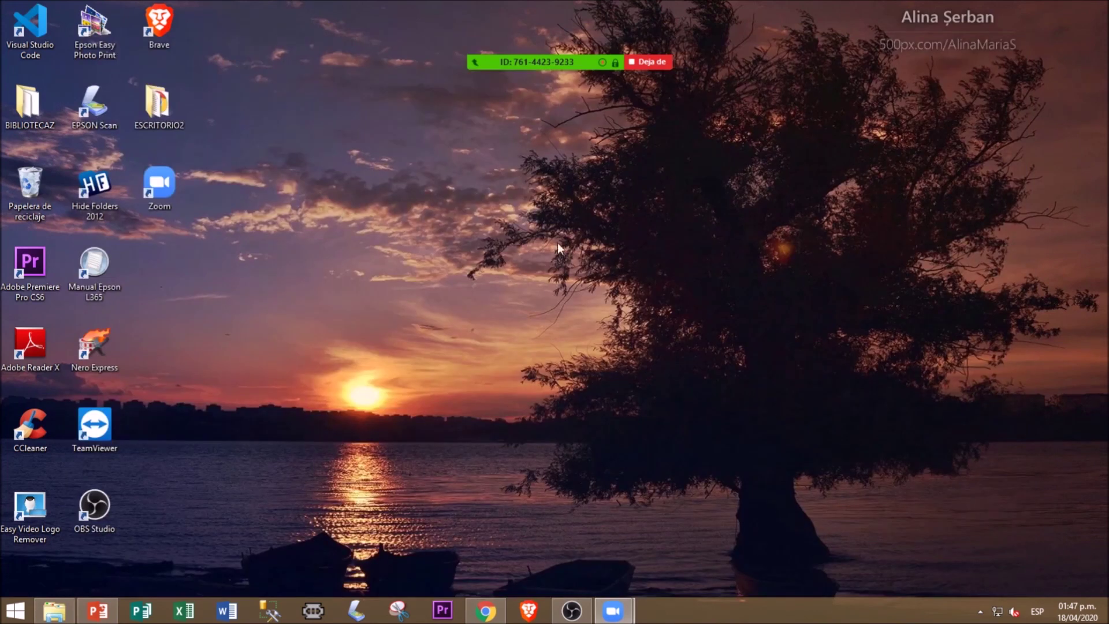
{"action": "right_click", "coordinate": [491, 239]}
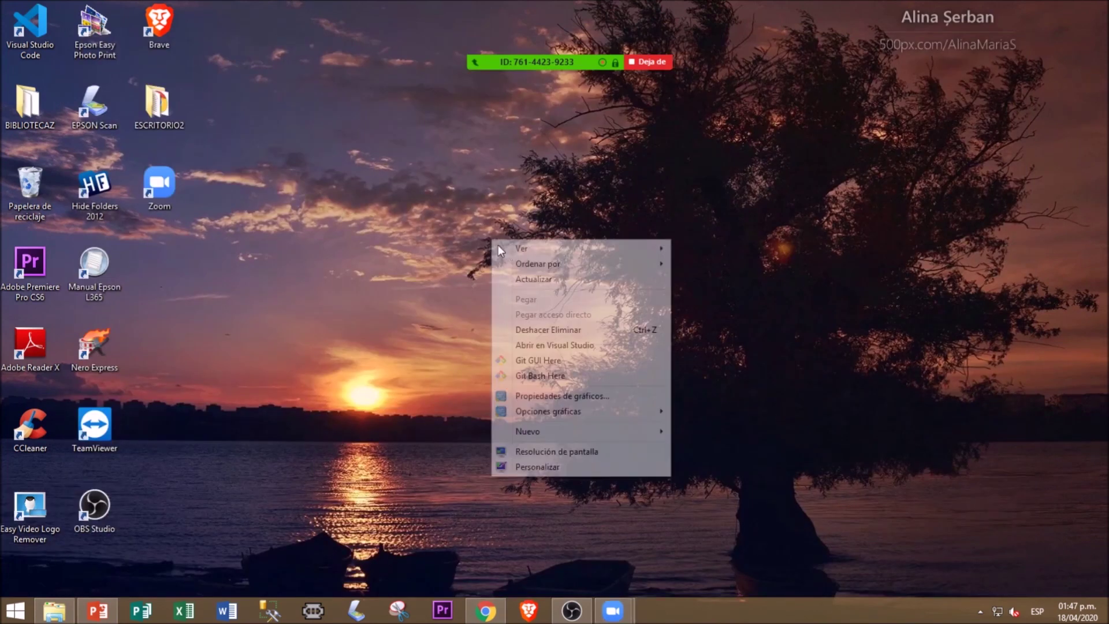
{"action": "left_click", "coordinate": [569, 115]}
{"action": "mouse_move", "coordinate": [656, 69]}
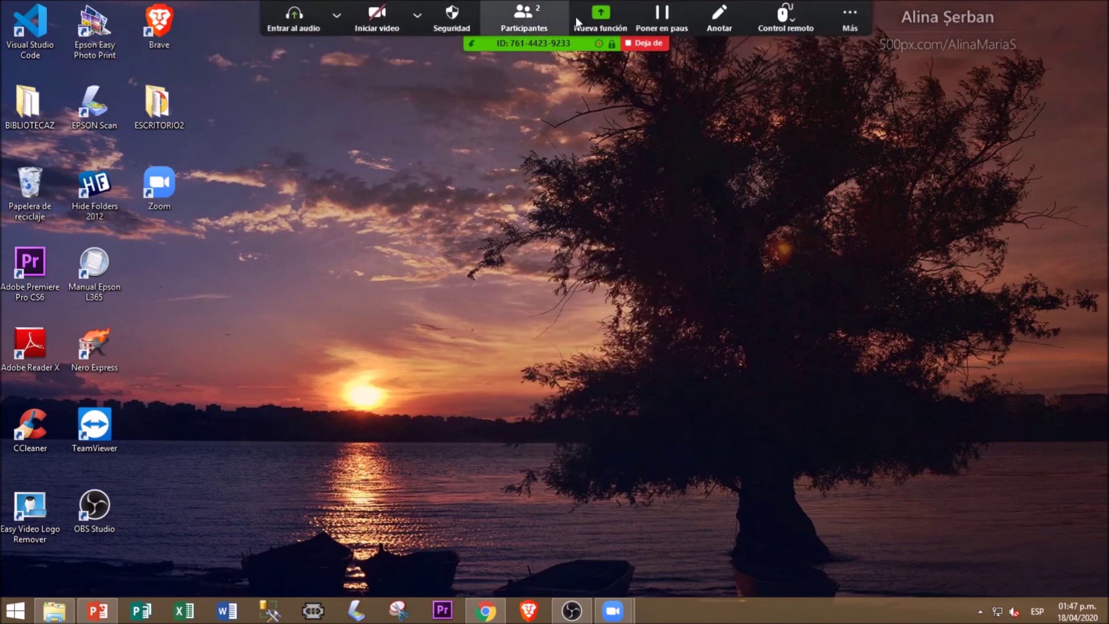
{"action": "left_click", "coordinate": [417, 15]}
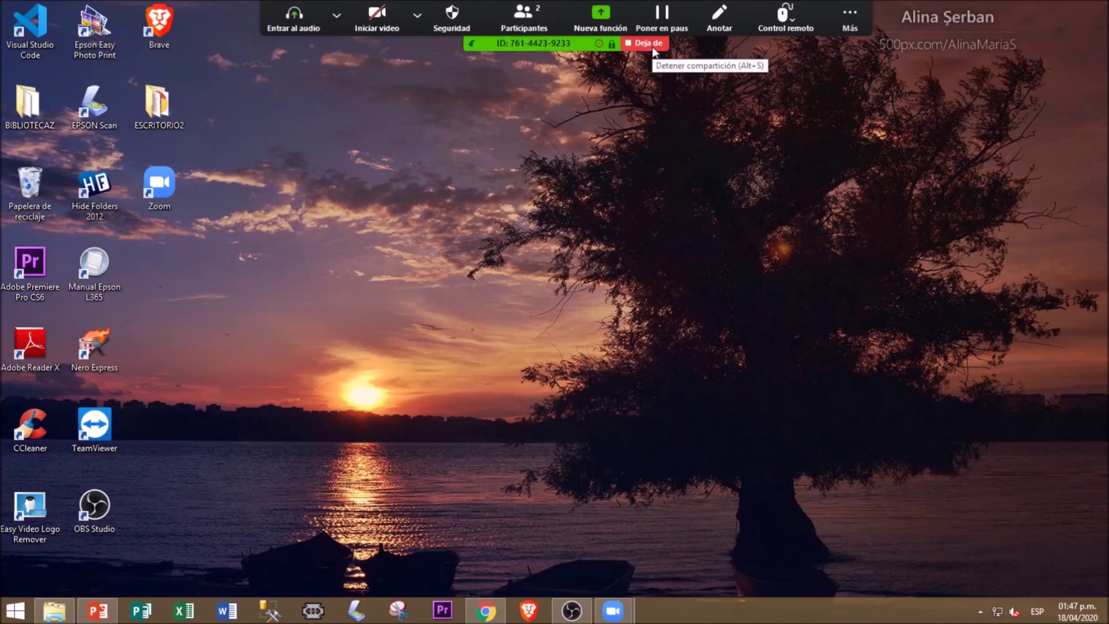
{"action": "left_click", "coordinate": [592, 26]}
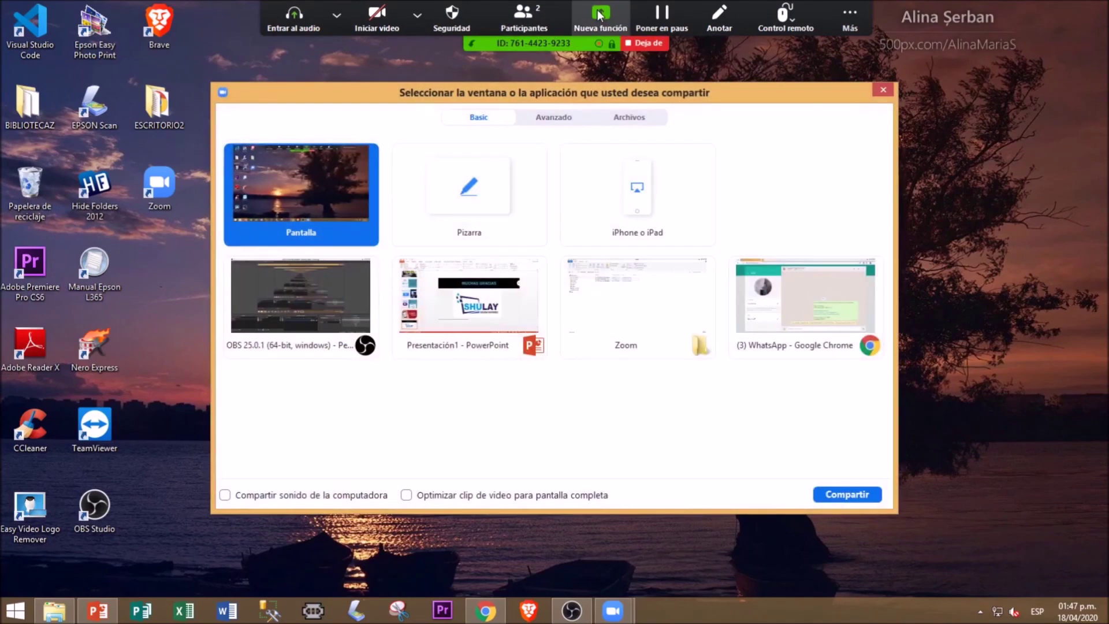
{"action": "left_click", "coordinate": [883, 92]}
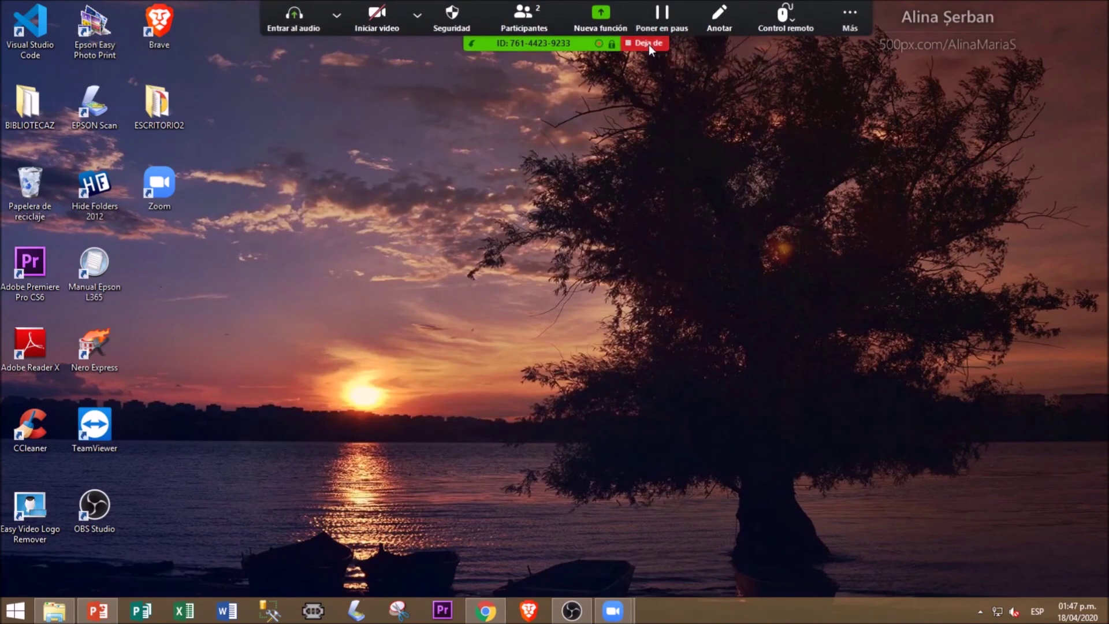
Stop sharing the screen and end the "Hola Shulay" meeting for all participants.
{"action": "left_click", "coordinate": [648, 44]}
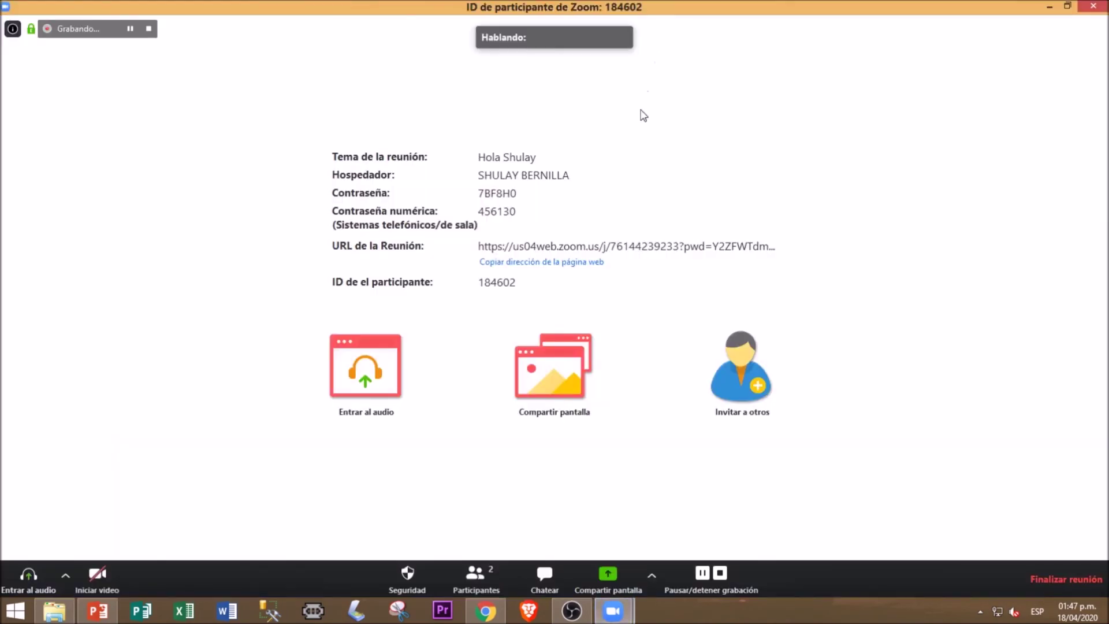
{"action": "left_click", "coordinate": [1048, 580]}
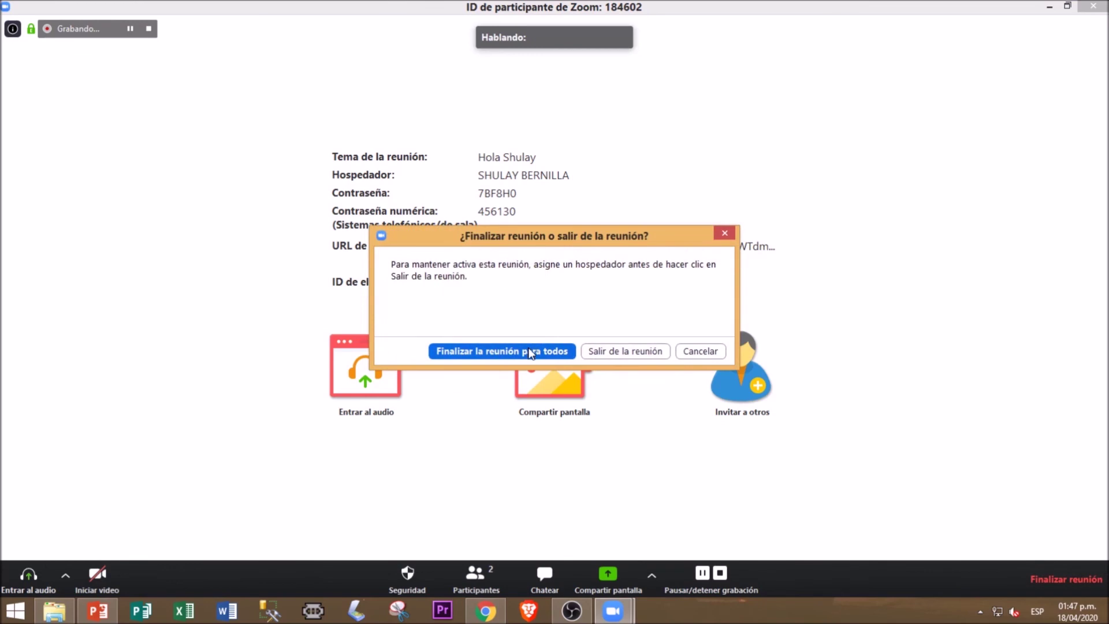
{"action": "left_click", "coordinate": [532, 352]}
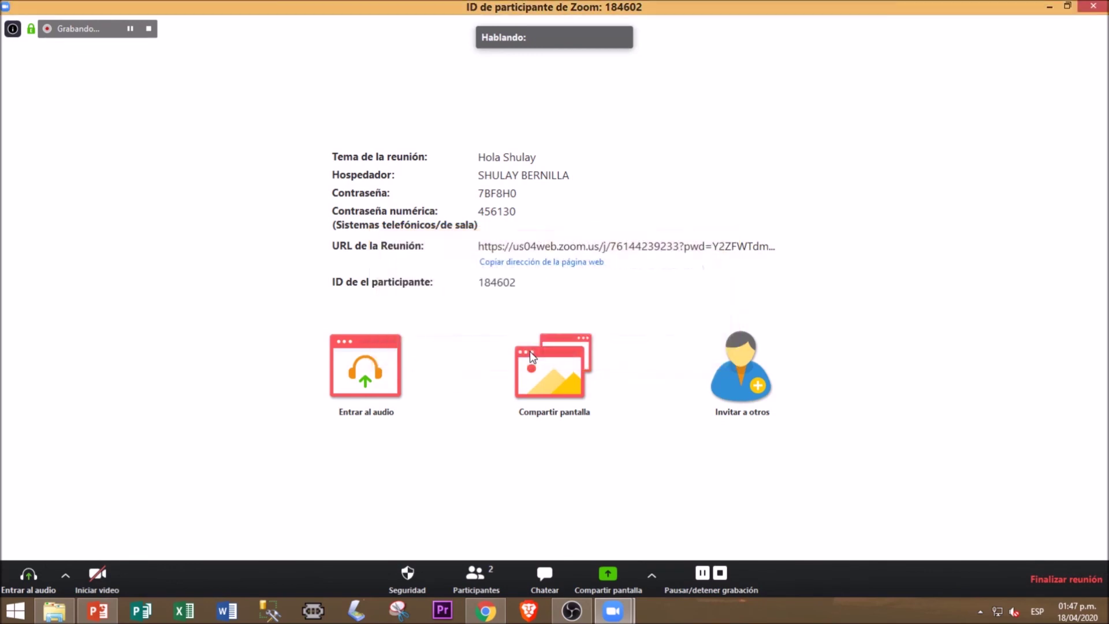